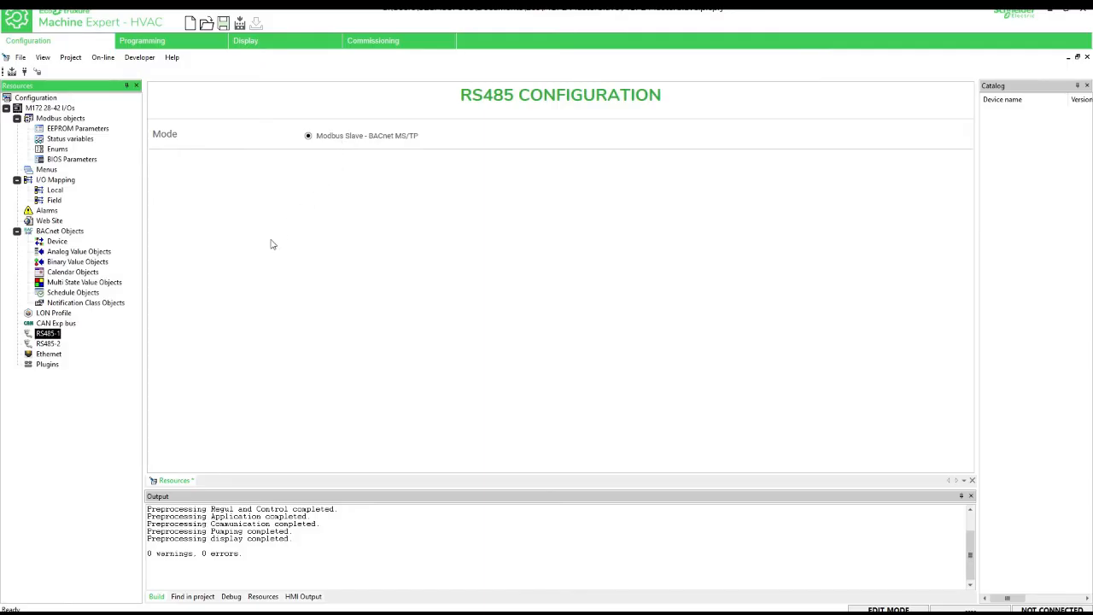
Switch the RS485-2 port's mode to Modbus Slave - BACnet MS/TP and back to Modbus Master (for field)
{"action": "left_click", "coordinate": [52, 346]}
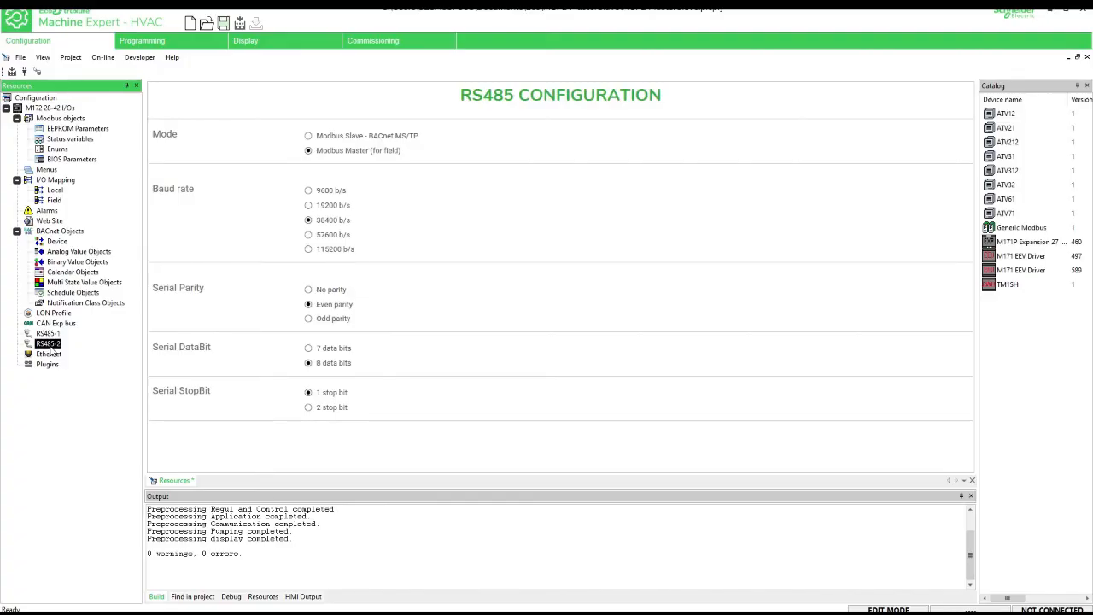
{"action": "left_click", "coordinate": [347, 138]}
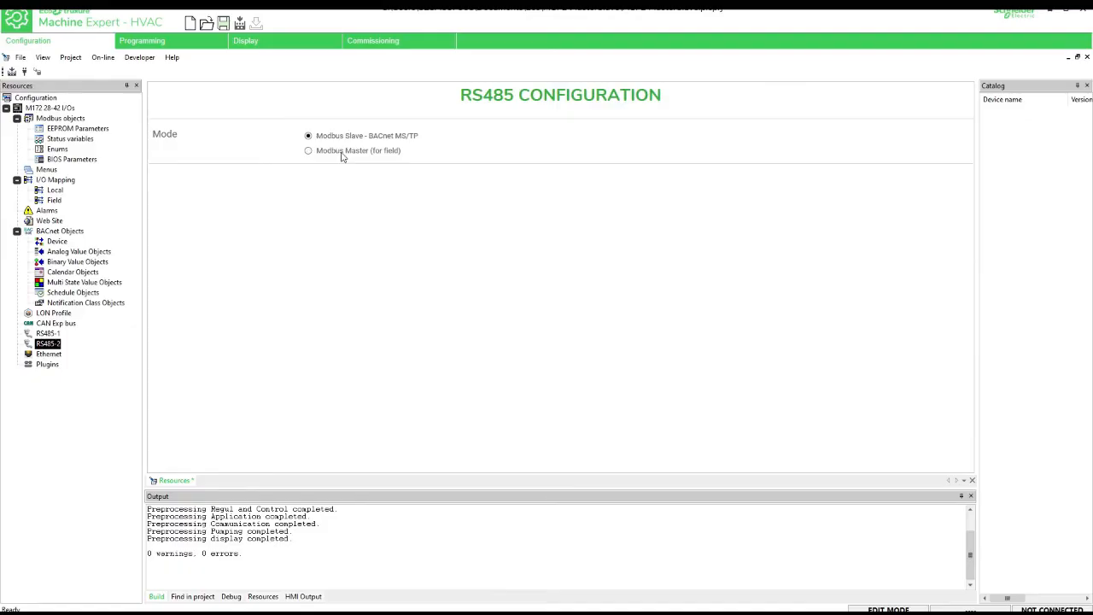
{"action": "left_click", "coordinate": [343, 157]}
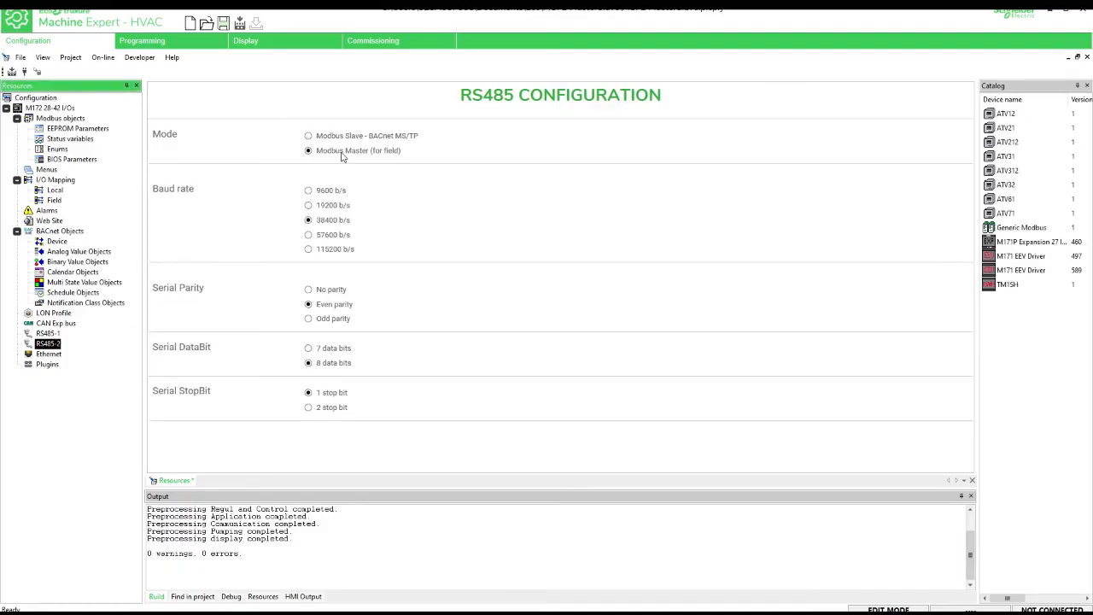
Add an RS485 module under Plugins and set its mode to Modbus Slave - BACnet MS/TP after trying Modbus Master (for field)
{"action": "left_click", "coordinate": [60, 365]}
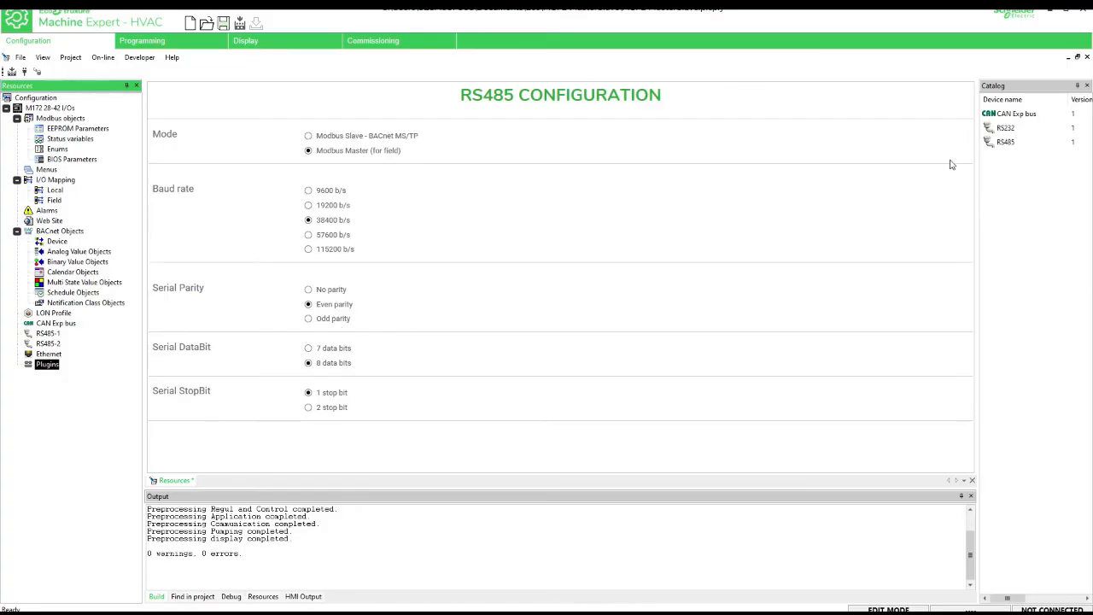
{"action": "left_click_drag", "start_coordinate": [1015, 146], "coordinate": [51, 367]}
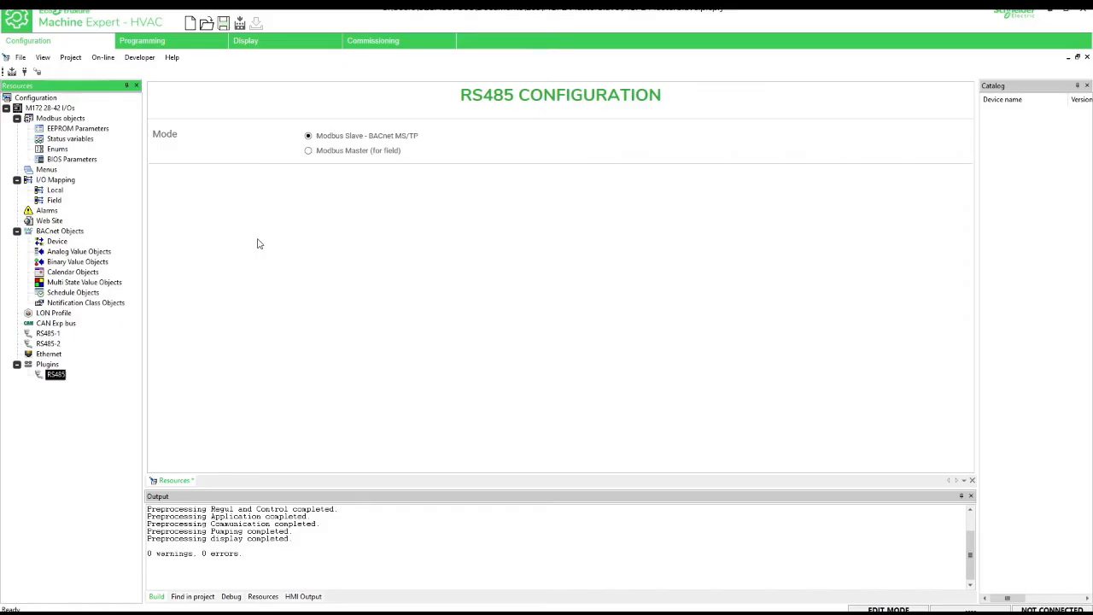
{"action": "left_click", "coordinate": [340, 155]}
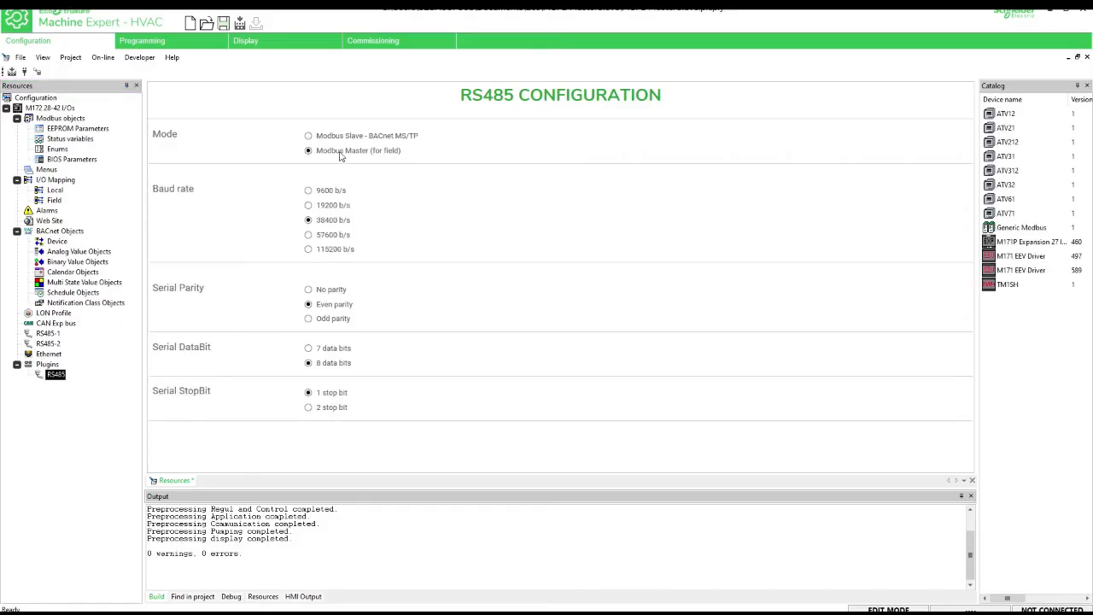
{"action": "left_click", "coordinate": [341, 138]}
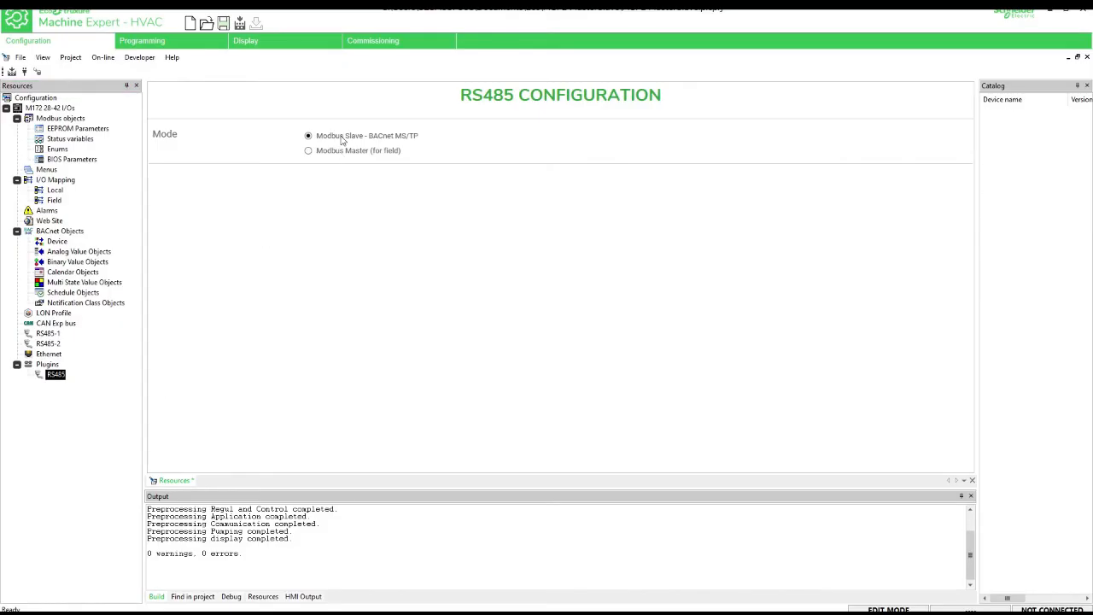
Review the RS485-1 On Board commissioning parameters: protocol, data bits, stop bit, parity and baud rate
{"action": "left_click", "coordinate": [402, 45]}
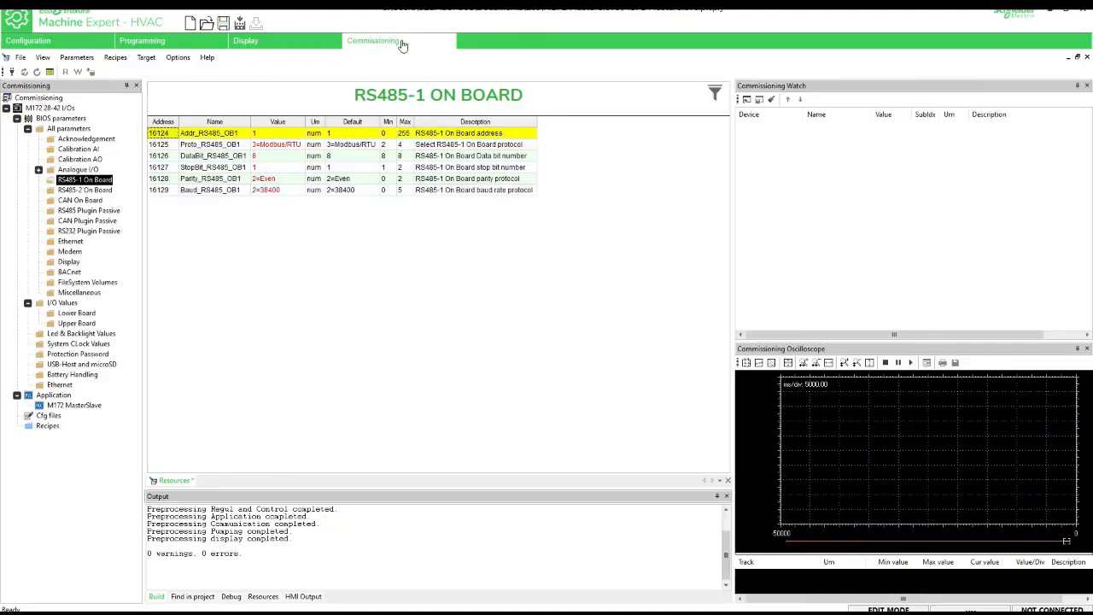
{"action": "left_click", "coordinate": [356, 147]}
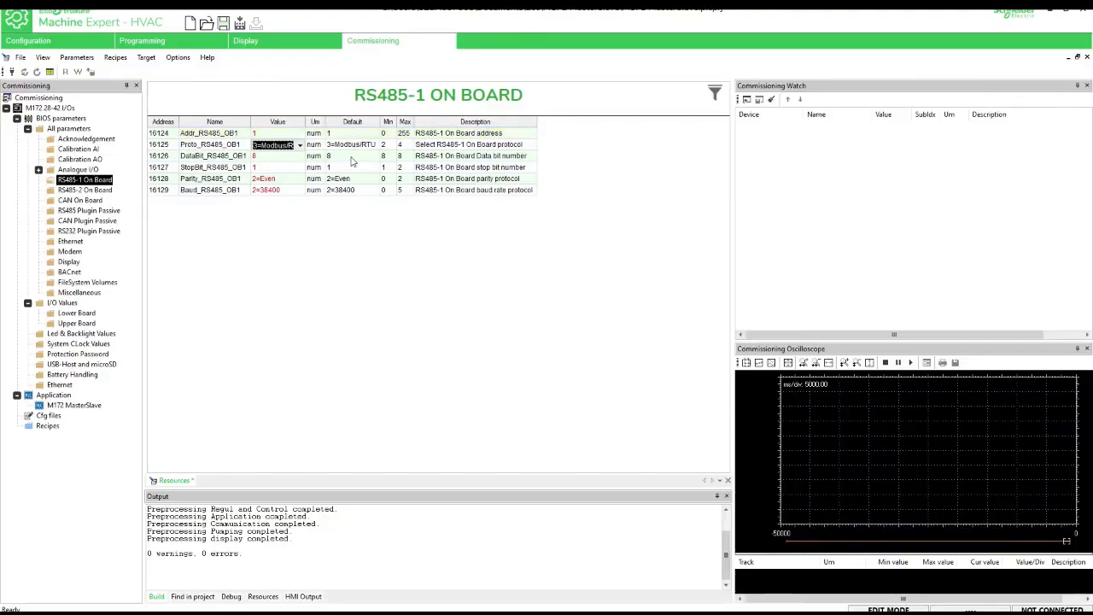
{"action": "left_click", "coordinate": [353, 158]}
{"action": "left_click", "coordinate": [350, 169]}
{"action": "left_click", "coordinate": [346, 179]}
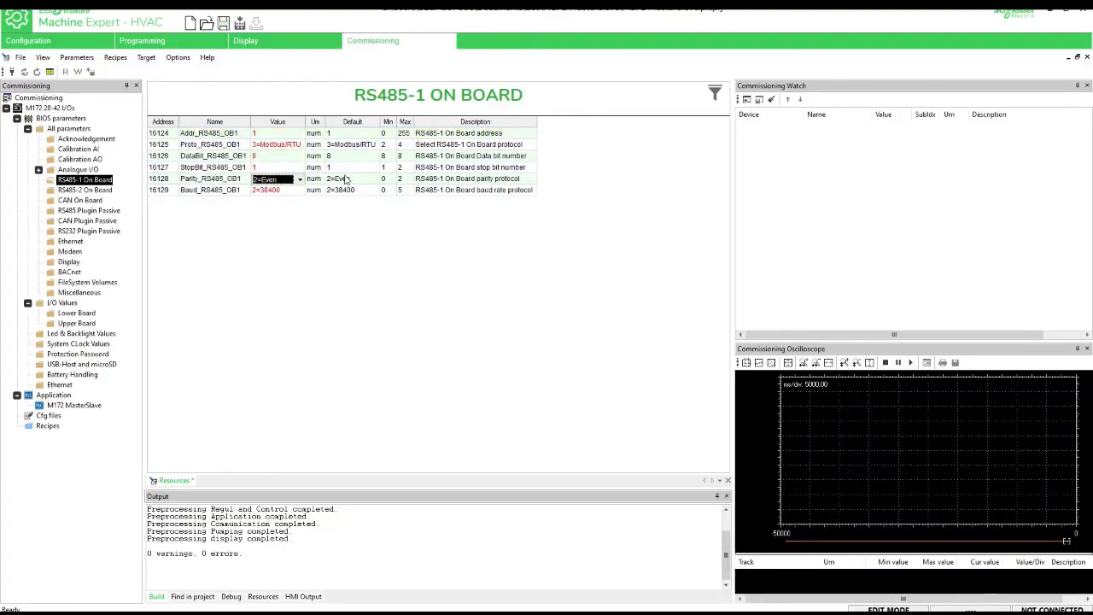
{"action": "left_click", "coordinate": [309, 193]}
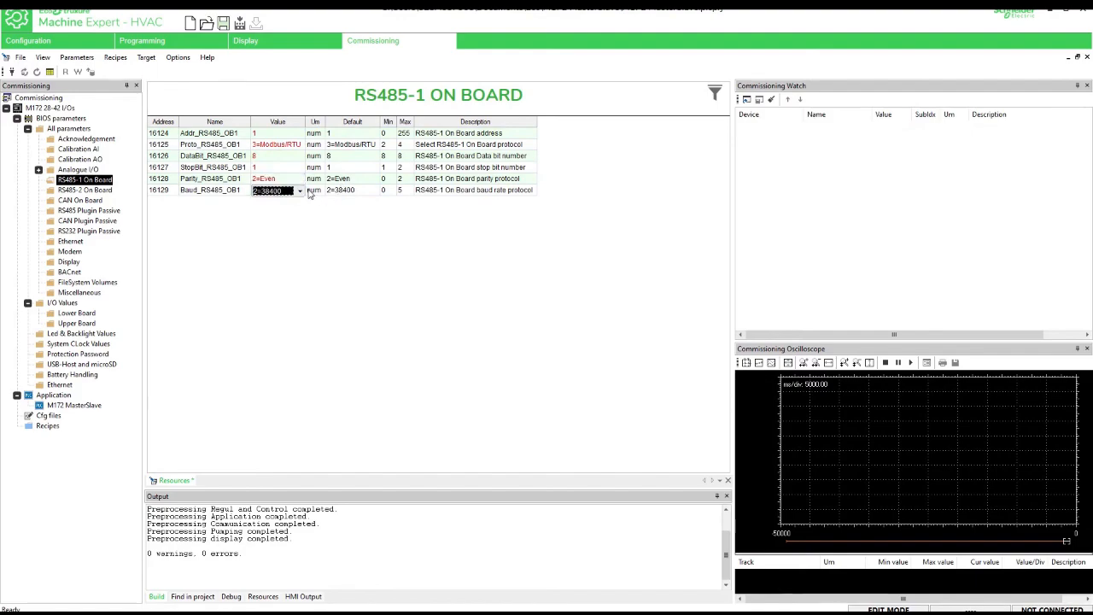
{"action": "left_click", "coordinate": [312, 225]}
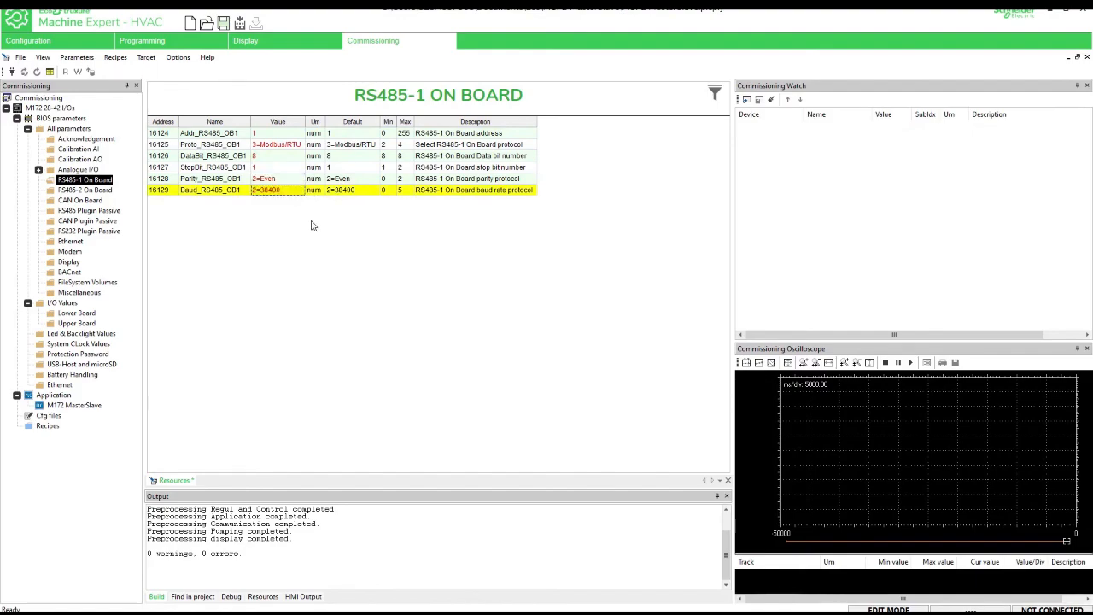
Examine the commissioning parameters of the RS485 Plugin Passive, including its protocol
{"action": "left_click", "coordinate": [121, 215]}
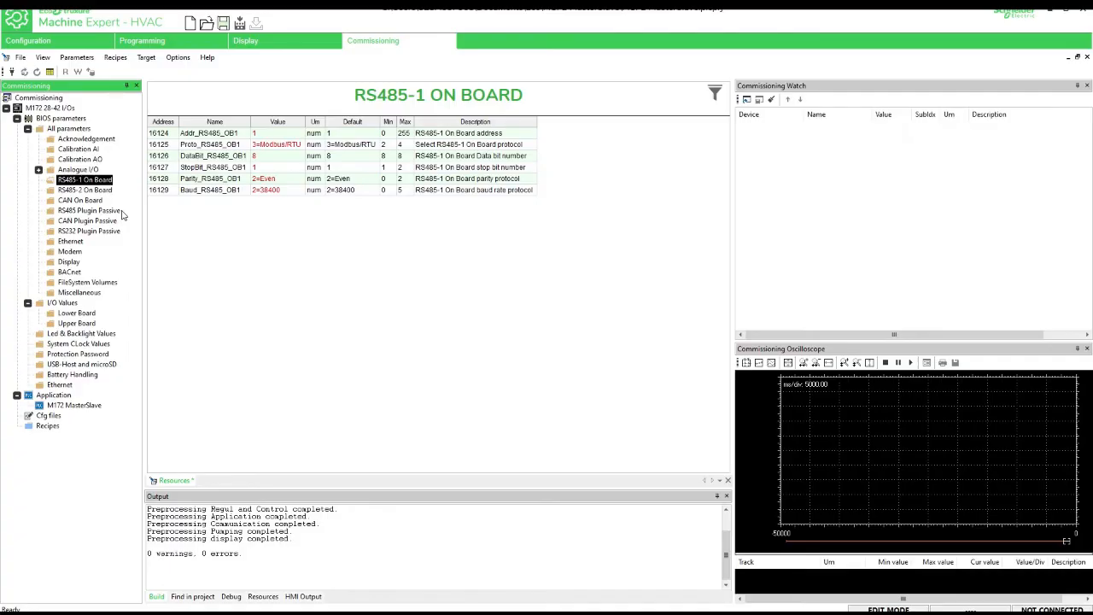
{"action": "left_click", "coordinate": [114, 213]}
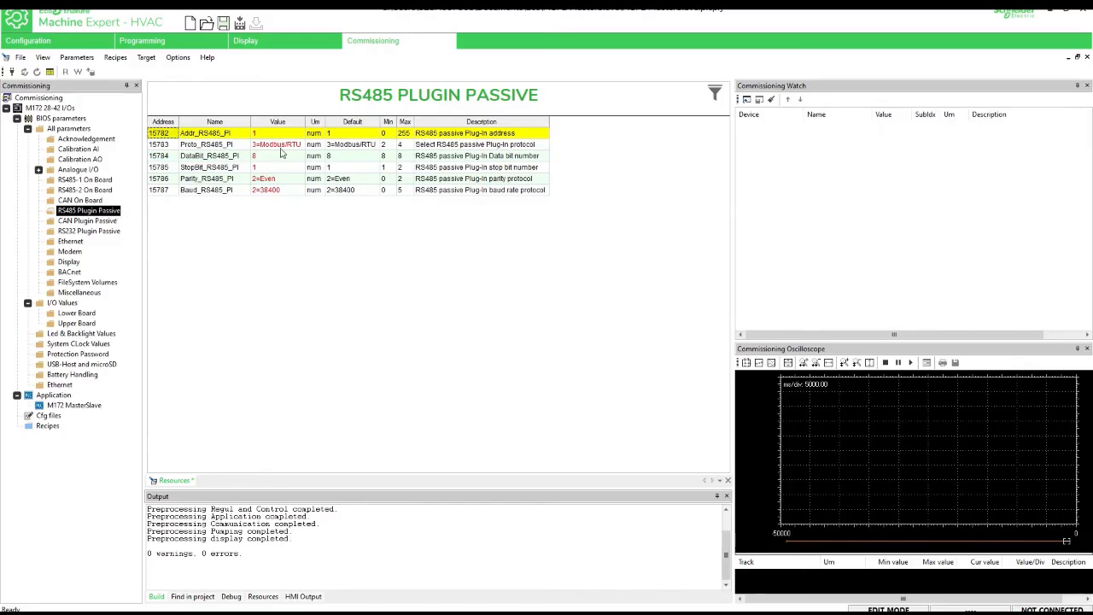
{"action": "left_click", "coordinate": [287, 147]}
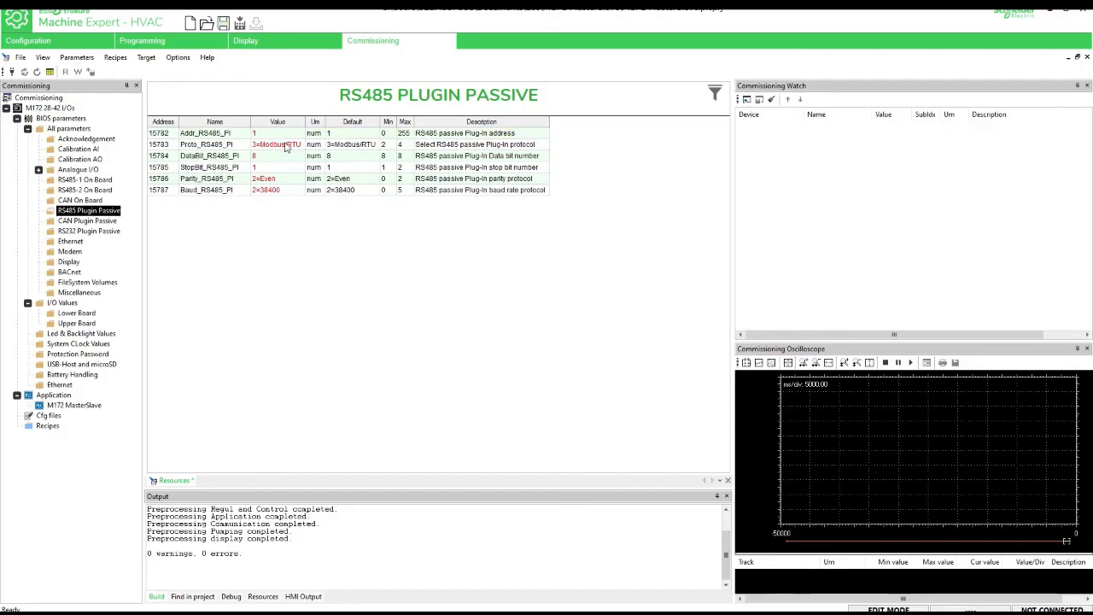
Sort the project's BIOS parameters by name, set the new value of Addr_RS485_OB to 3, and save the project
{"action": "left_click", "coordinate": [50, 42]}
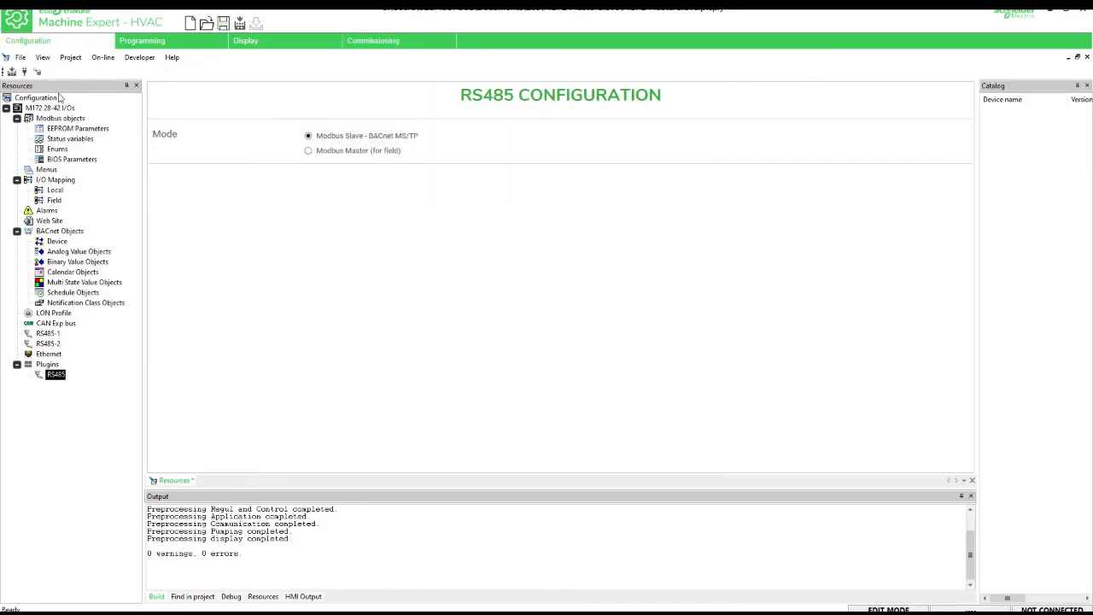
{"action": "left_click", "coordinate": [65, 162]}
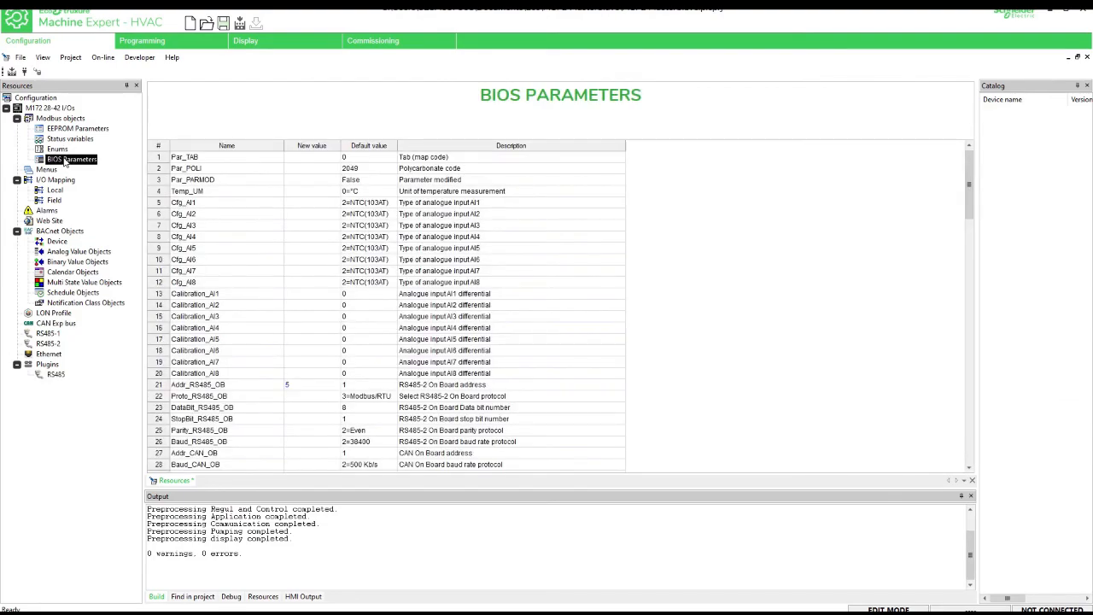
{"action": "left_click", "coordinate": [261, 149]}
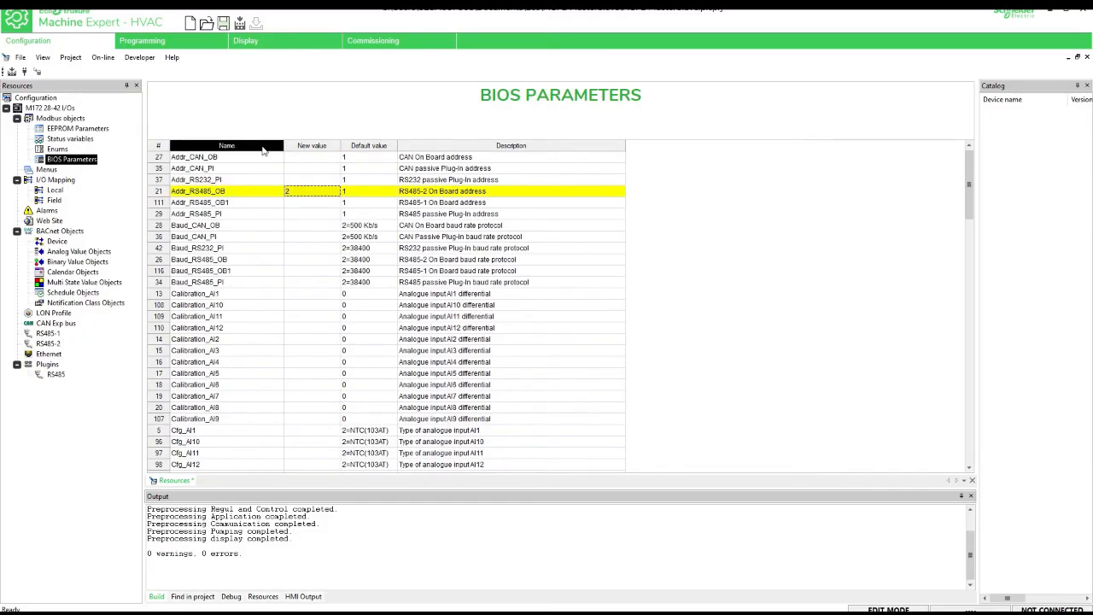
{"action": "left_click", "coordinate": [296, 191]}
{"action": "type", "text": "1"}
{"action": "key", "text": "Return"}
{"action": "left_click", "coordinate": [295, 195]}
{"action": "type", "text": "3"}
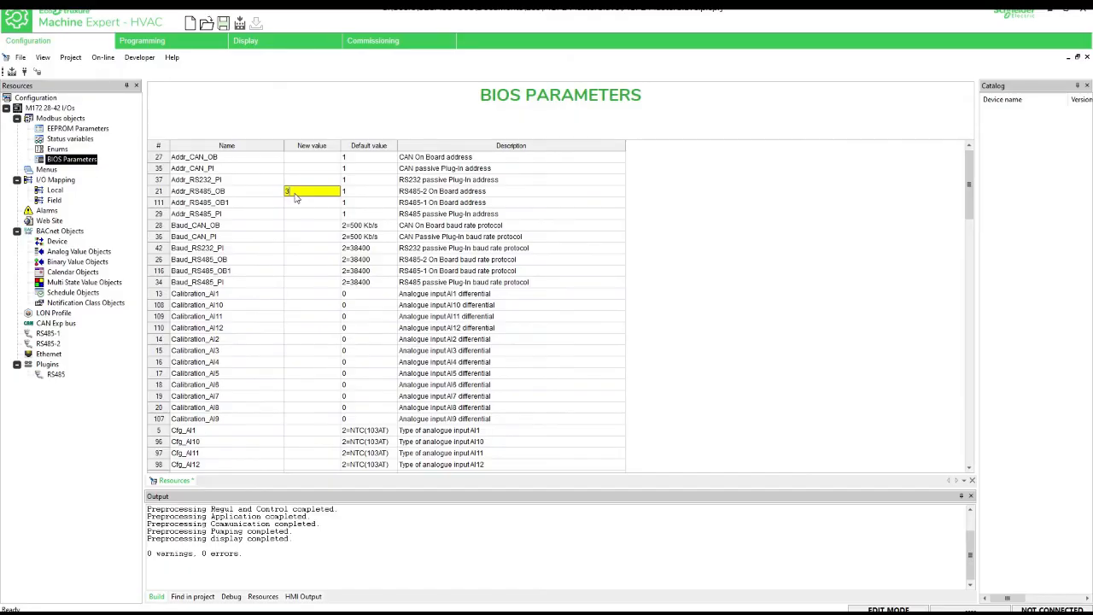
{"action": "key", "text": "Return"}
{"action": "left_click", "coordinate": [224, 23]}
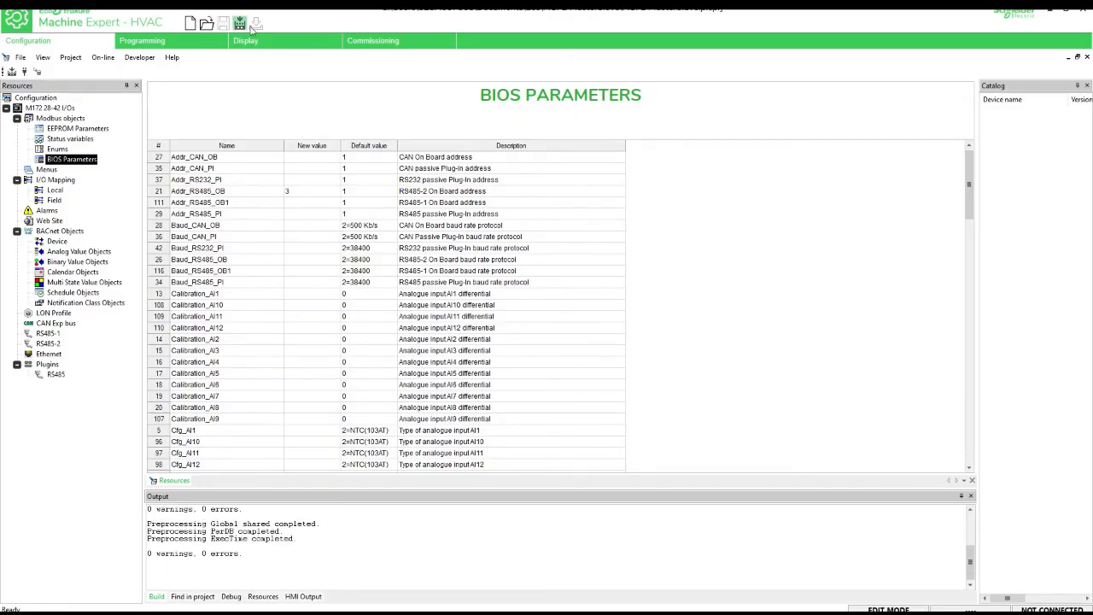
Check the default address of the RS485-2 On Board port in the commissioning parameters
{"action": "left_click", "coordinate": [400, 52]}
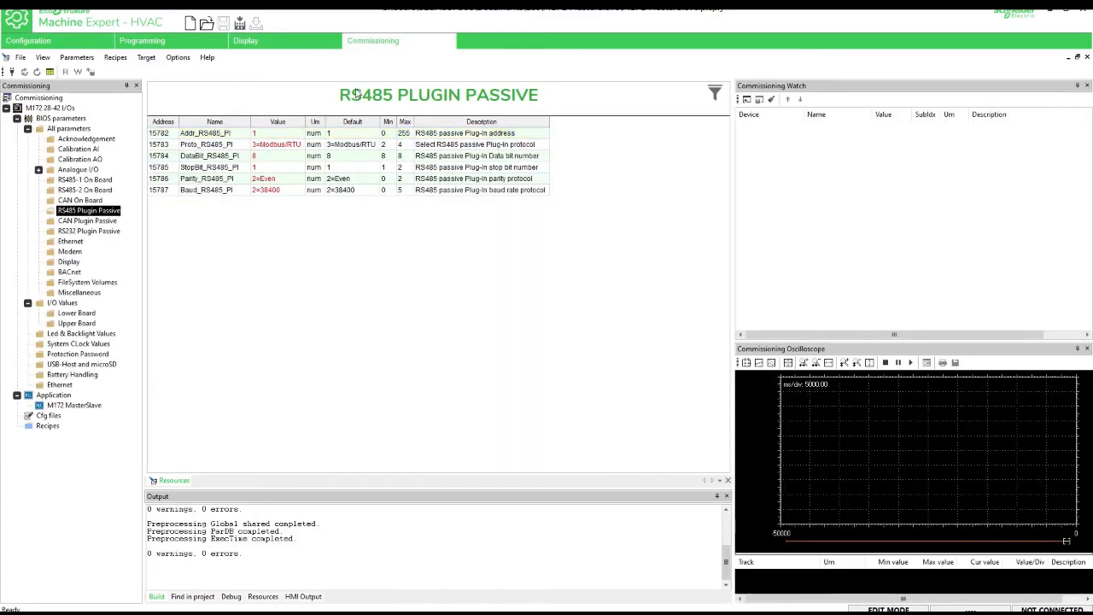
{"action": "left_click", "coordinate": [100, 191]}
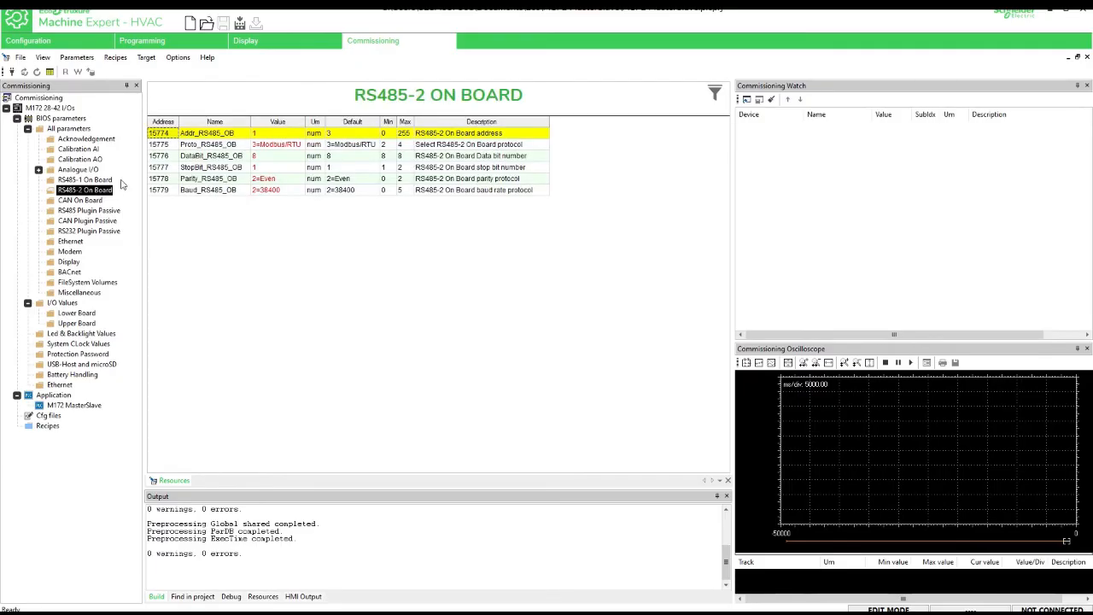
{"action": "left_click", "coordinate": [348, 135]}
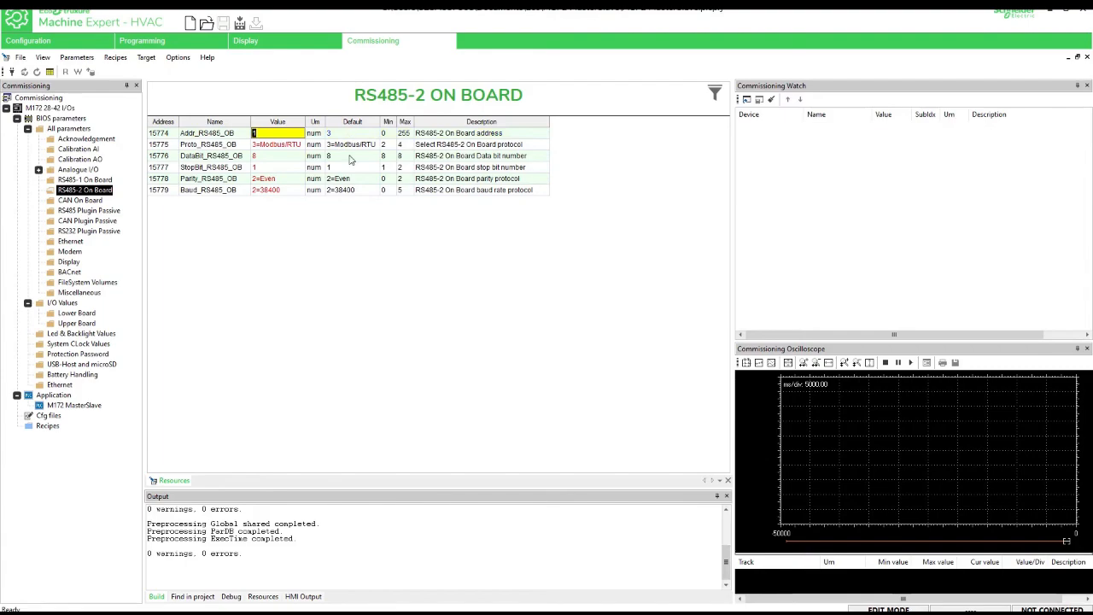
{"action": "left_click", "coordinate": [279, 101]}
{"action": "left_click", "coordinate": [284, 106]}
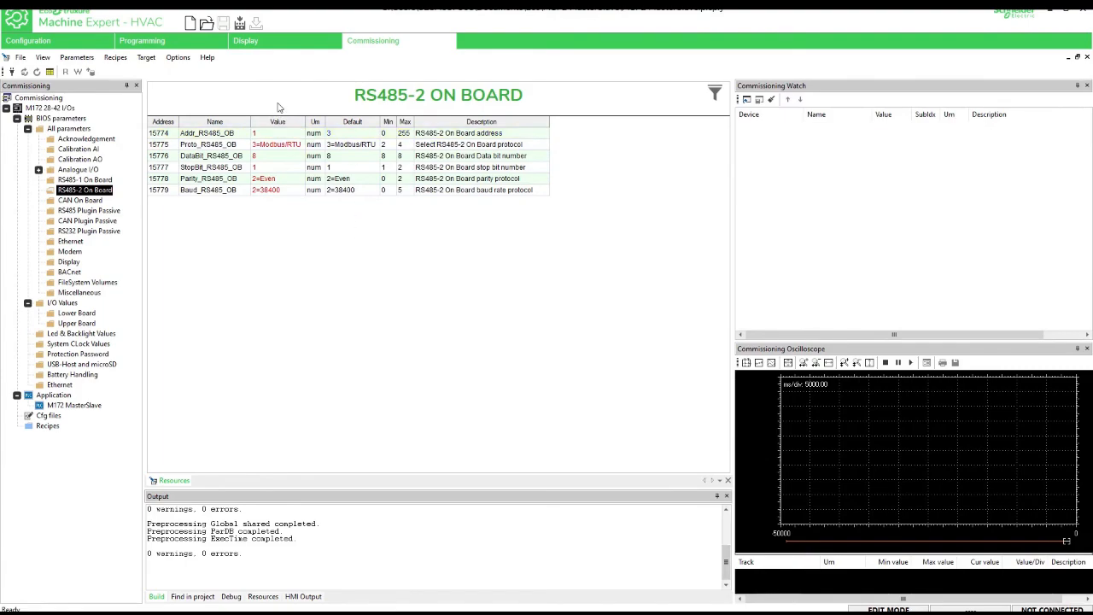
Return to the project configuration and add a Generic Modbus device to the RS485-2 port
{"action": "left_click", "coordinate": [40, 42]}
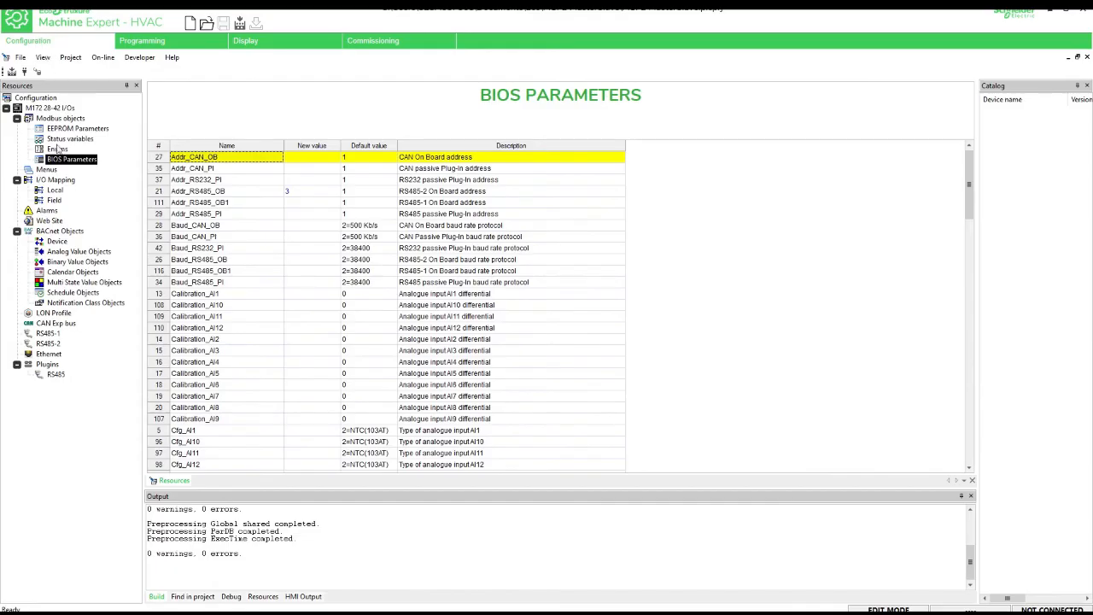
{"action": "left_click", "coordinate": [51, 345]}
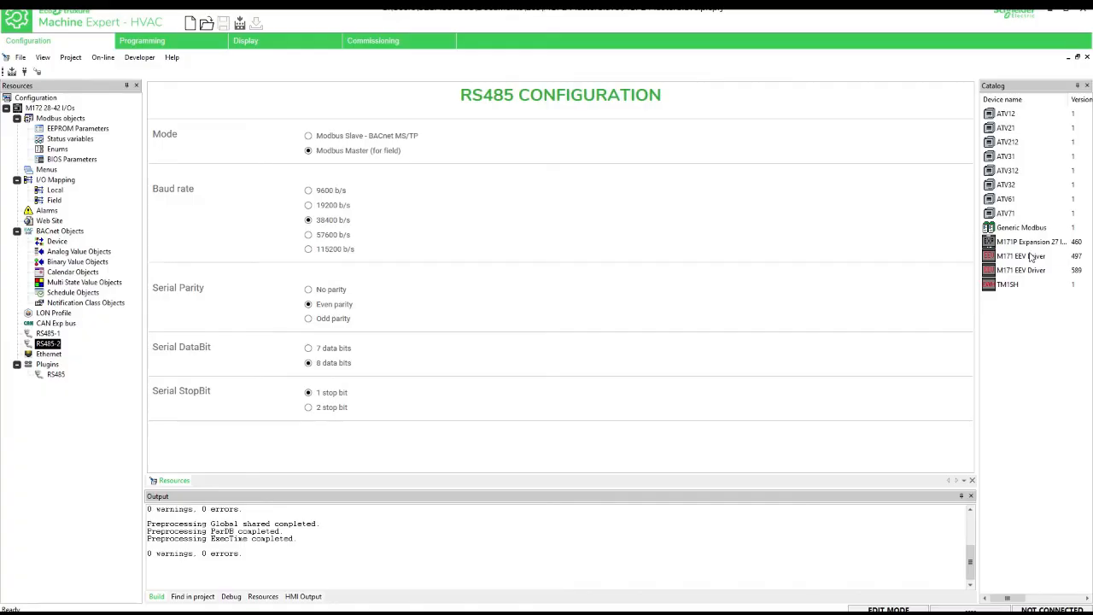
{"action": "left_click_drag", "start_coordinate": [1043, 234], "coordinate": [49, 347]}
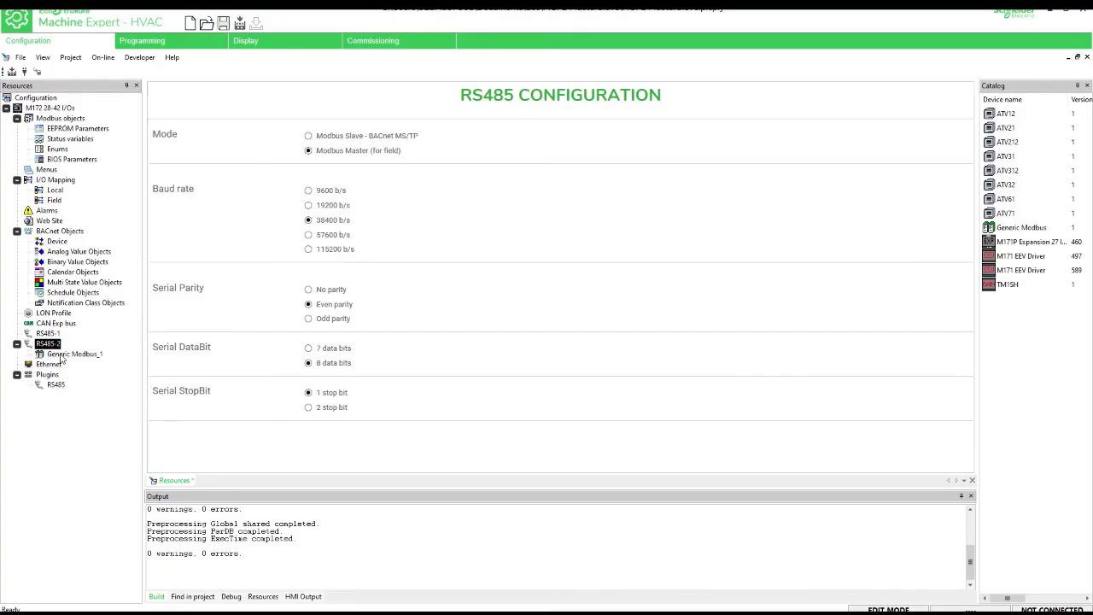
Set the Generic Modbus node's Modbus address to 2 and its node number to 2
{"action": "left_click", "coordinate": [61, 354]}
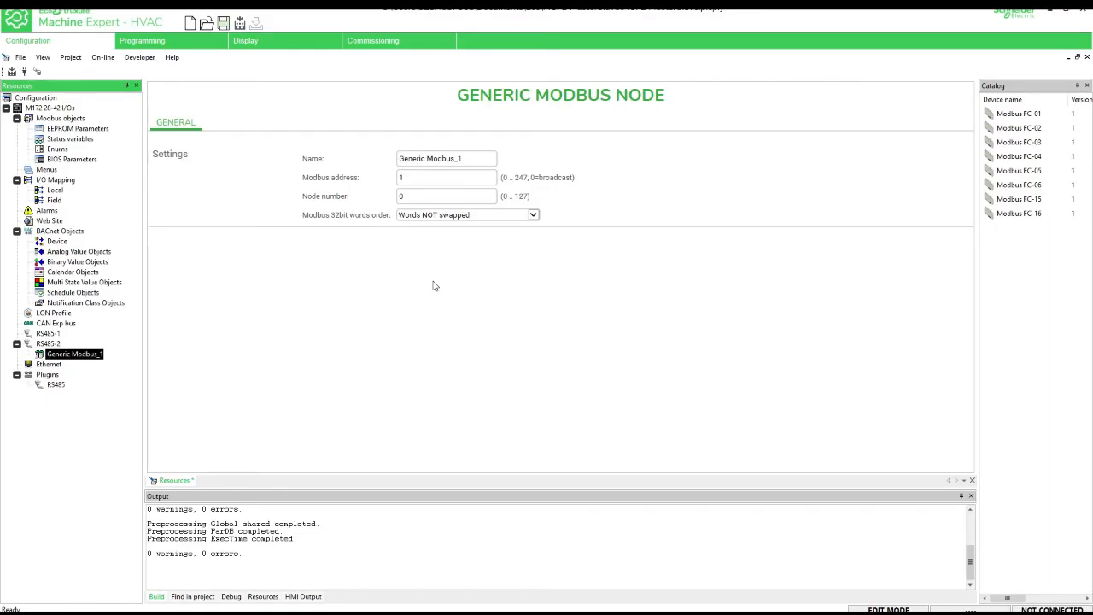
{"action": "left_click", "coordinate": [481, 182]}
{"action": "left_click", "coordinate": [482, 183]}
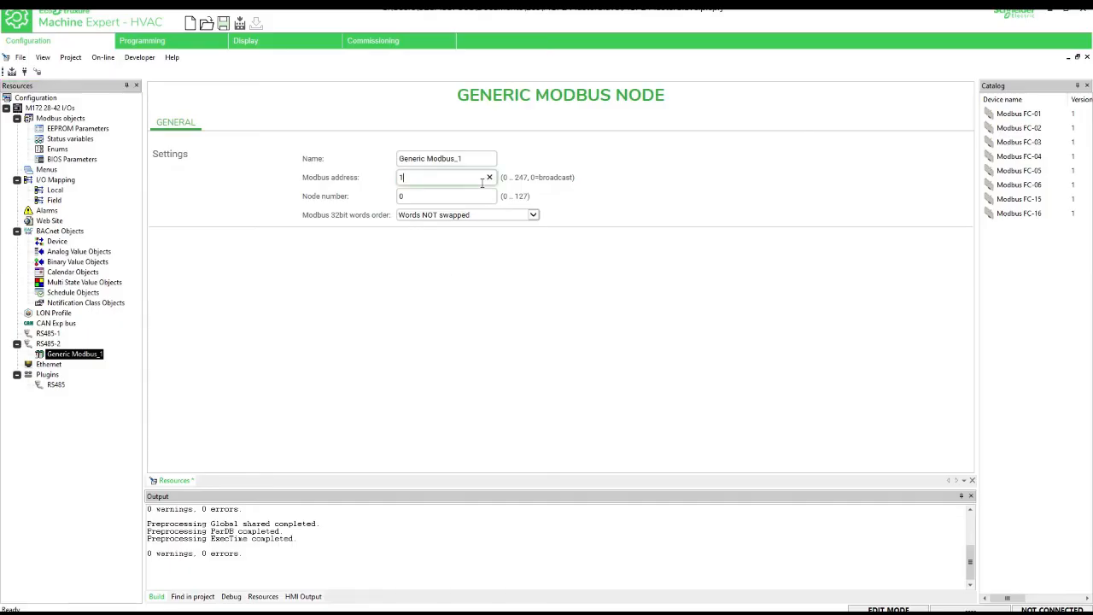
{"action": "key", "text": "BackSpace"}
{"action": "type", "text": "2"}
{"action": "left_click", "coordinate": [467, 196]}
{"action": "key", "text": "BackSpace"}
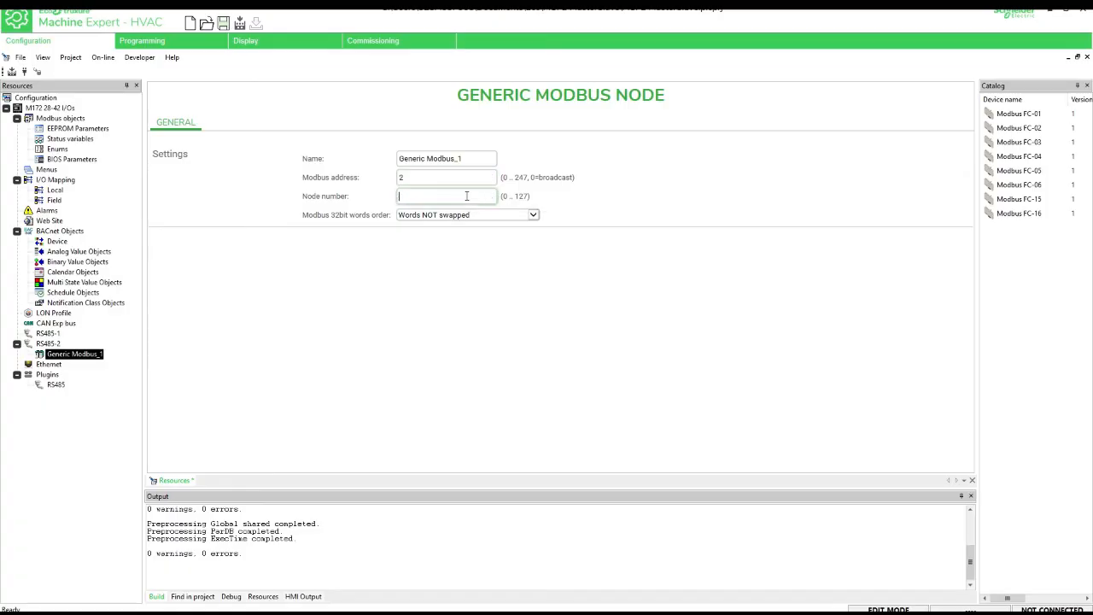
{"action": "type", "text": "2"}
{"action": "left_click", "coordinate": [456, 249]}
Add the Modbus FC-03 Read Holding Register function to the Generic Modbus node and open its settings
{"action": "right_click", "coordinate": [74, 353]}
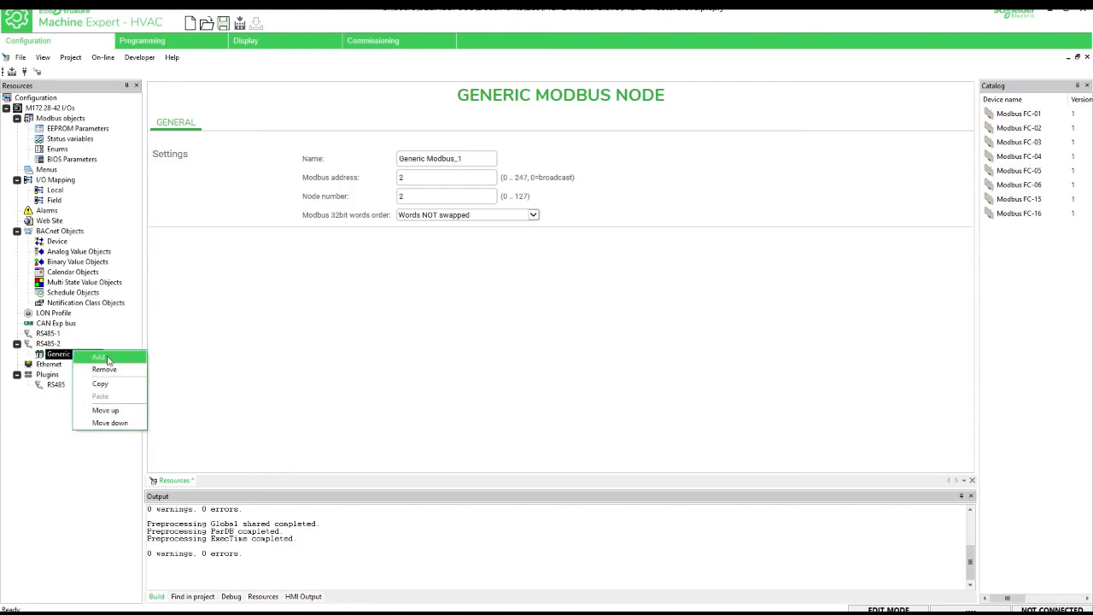
{"action": "left_click", "coordinate": [102, 357]}
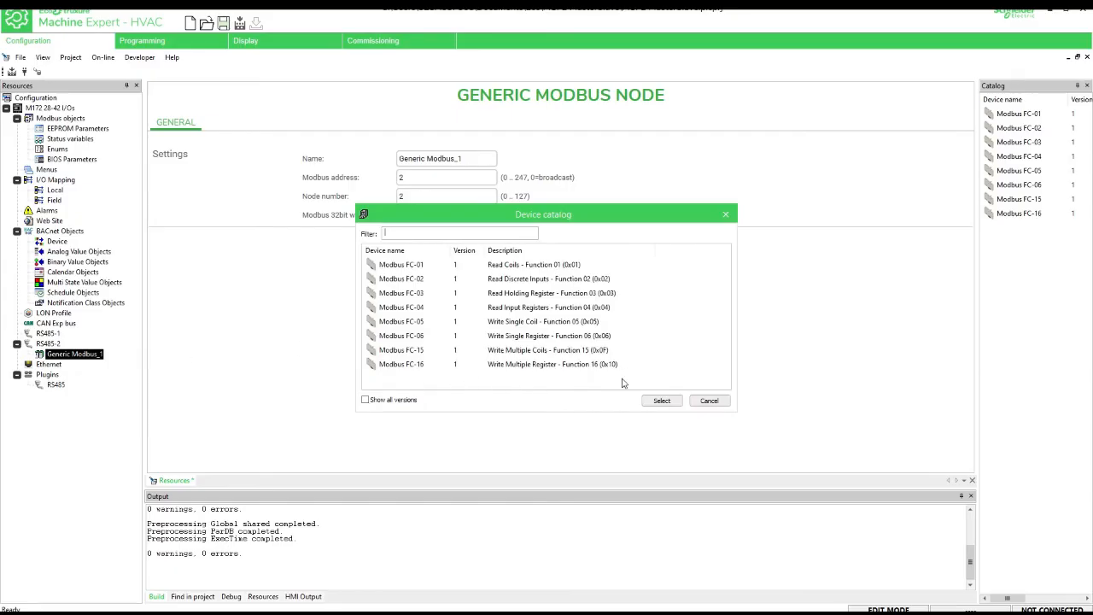
{"action": "left_click", "coordinate": [483, 295]}
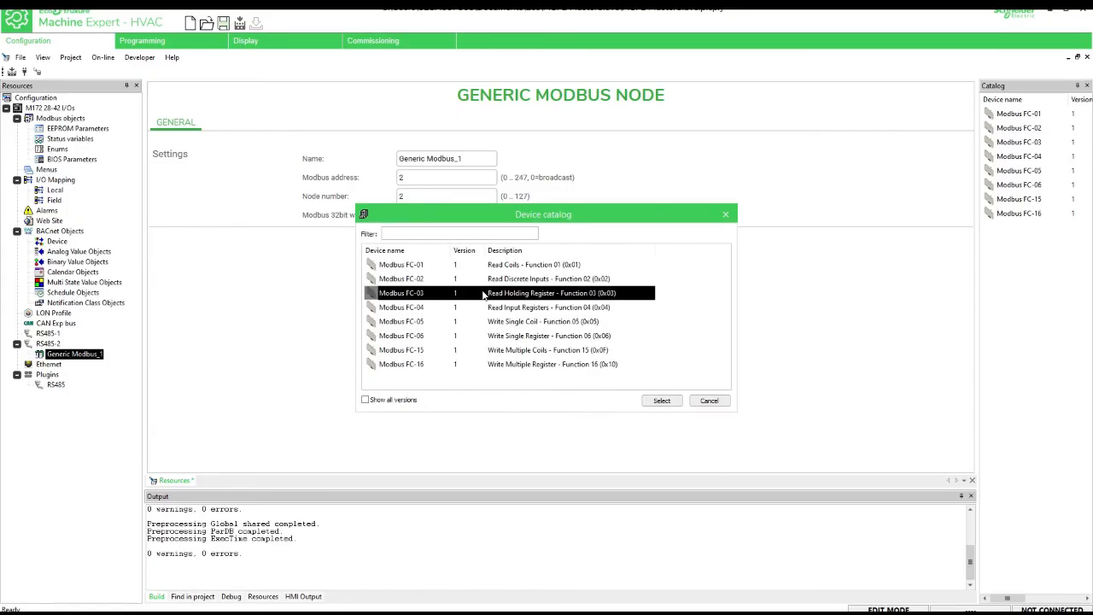
{"action": "left_click", "coordinate": [662, 400]}
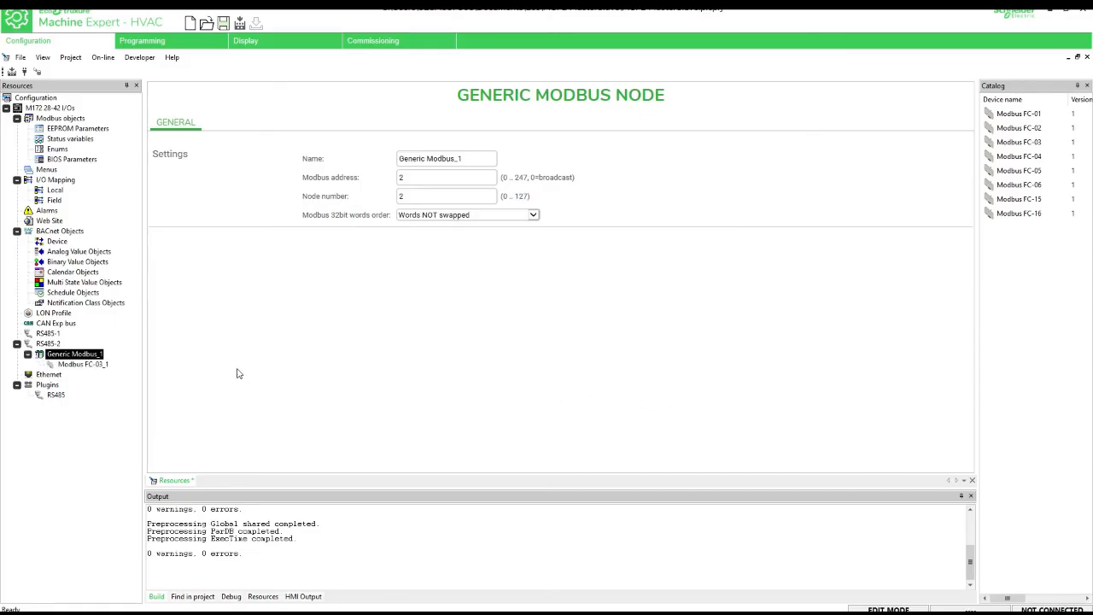
{"action": "left_click", "coordinate": [95, 366]}
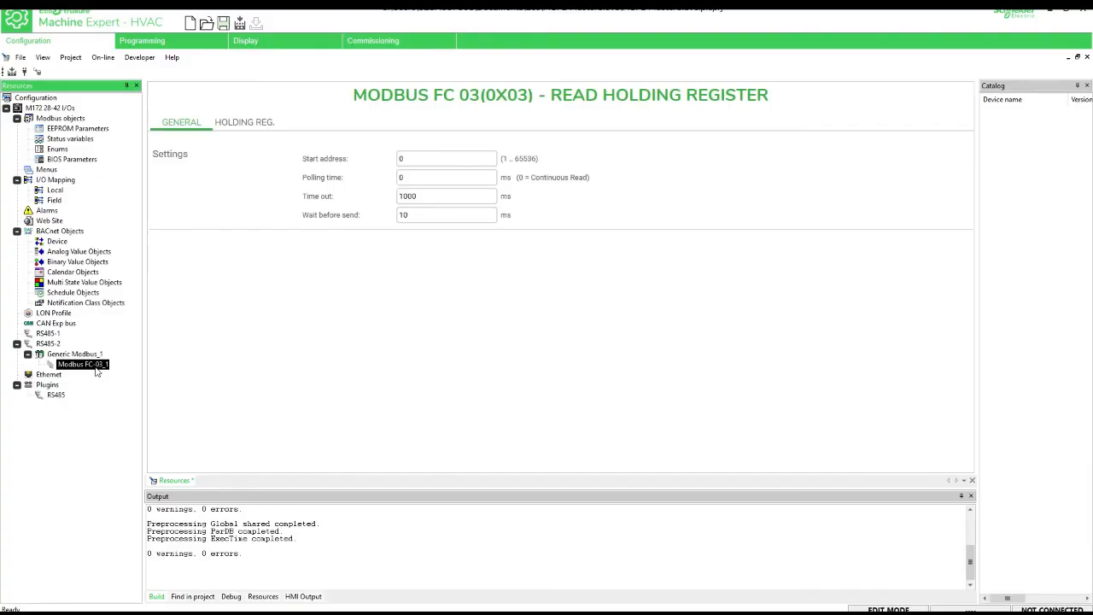
Set the FC-03 function's start address to 95000 and polling time to 500 ms, and add one holding register
{"action": "left_click", "coordinate": [425, 158]}
{"action": "type", "text": "95000"}
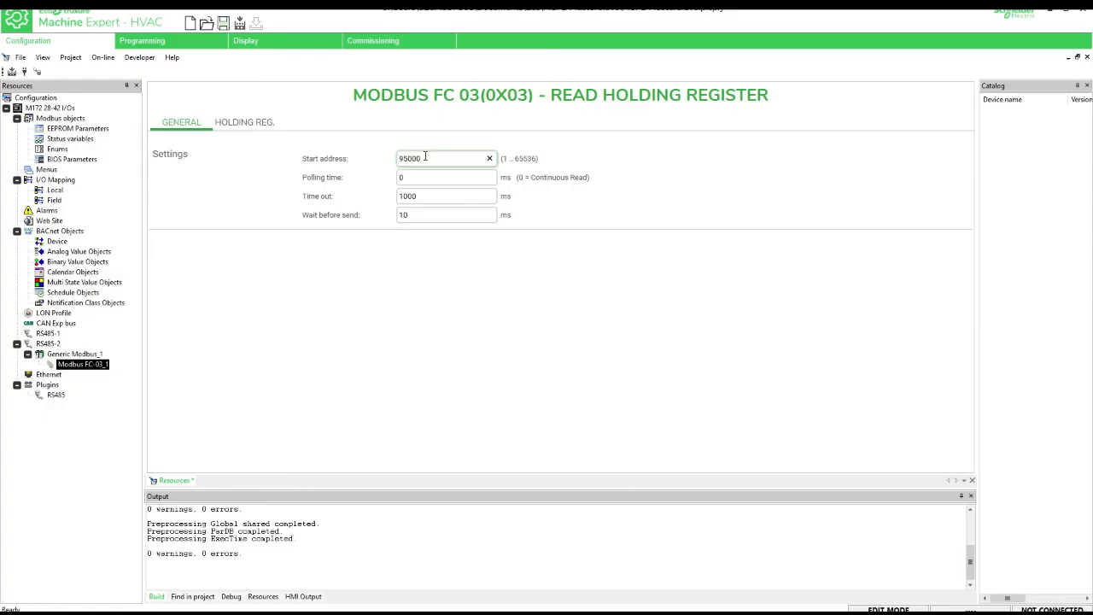
{"action": "left_click", "coordinate": [412, 176]}
{"action": "type", "text": "500"}
{"action": "left_click", "coordinate": [422, 196]}
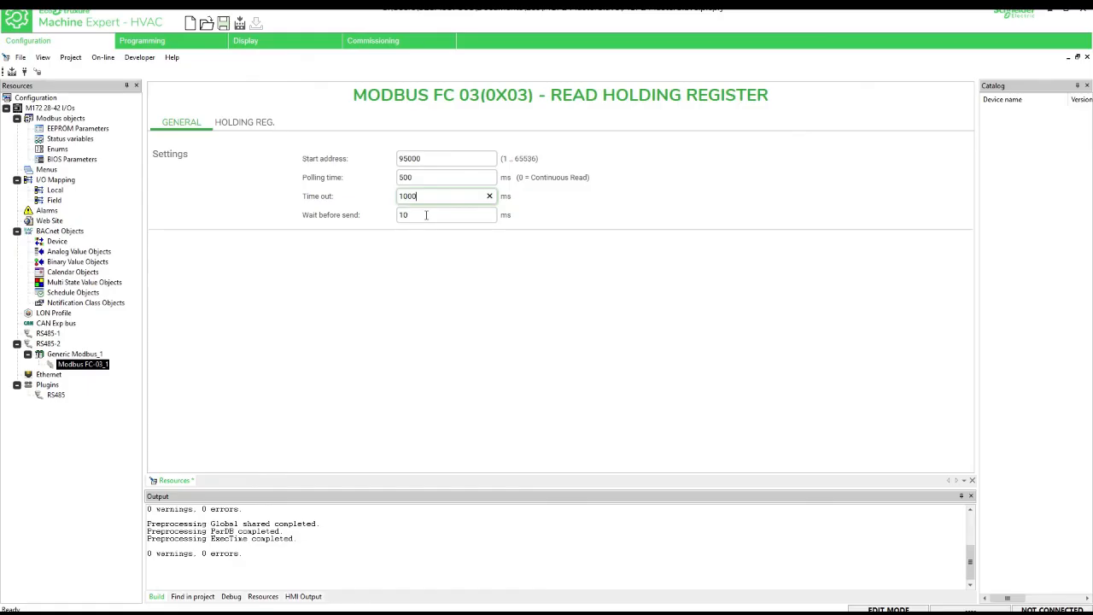
{"action": "left_click", "coordinate": [426, 216]}
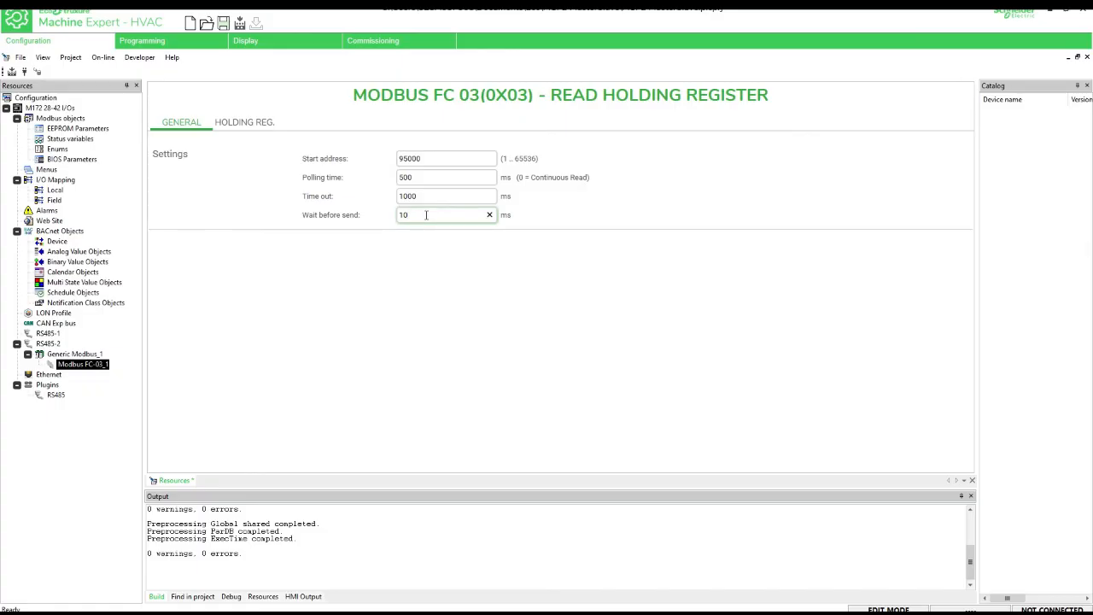
{"action": "left_click", "coordinate": [246, 124]}
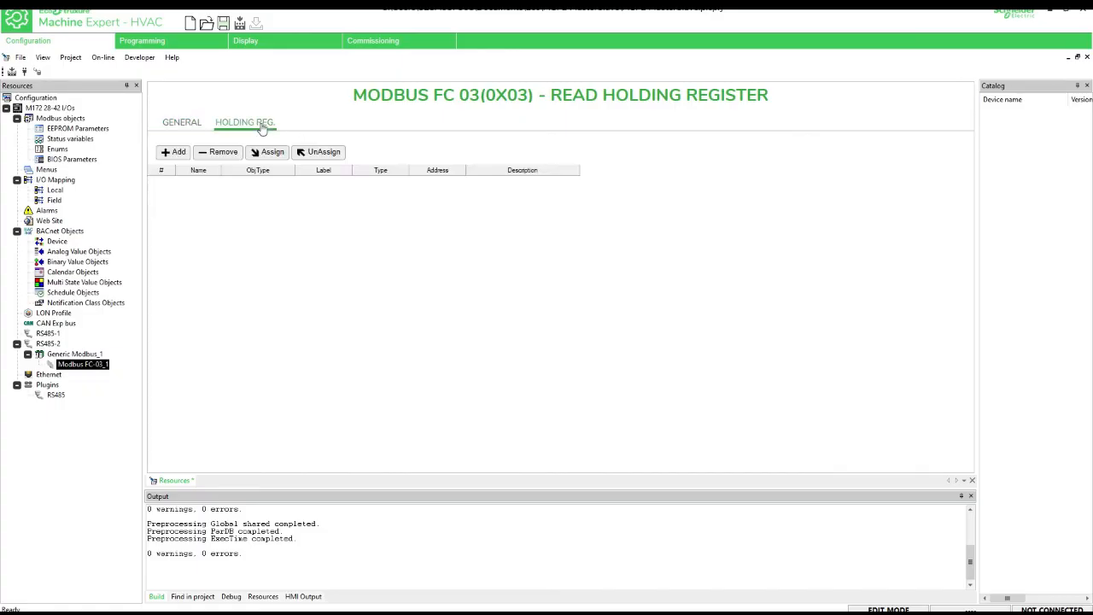
{"action": "left_click", "coordinate": [173, 153]}
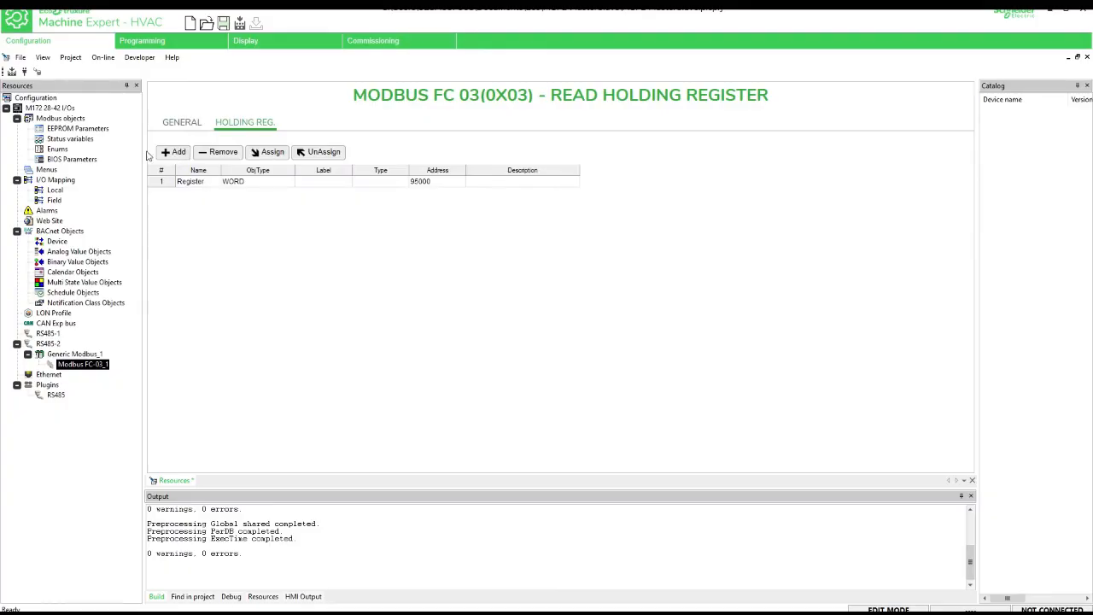
Add two status variables named iReadHReg1 and iReadHReg2, and save the project
{"action": "left_click", "coordinate": [82, 140]}
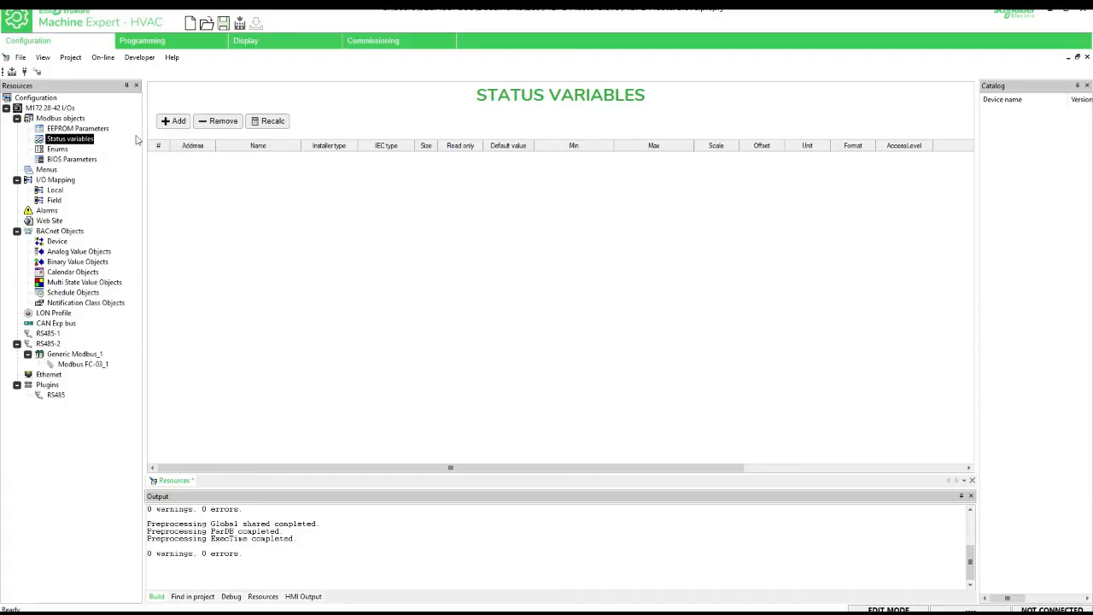
{"action": "left_click", "coordinate": [173, 122]}
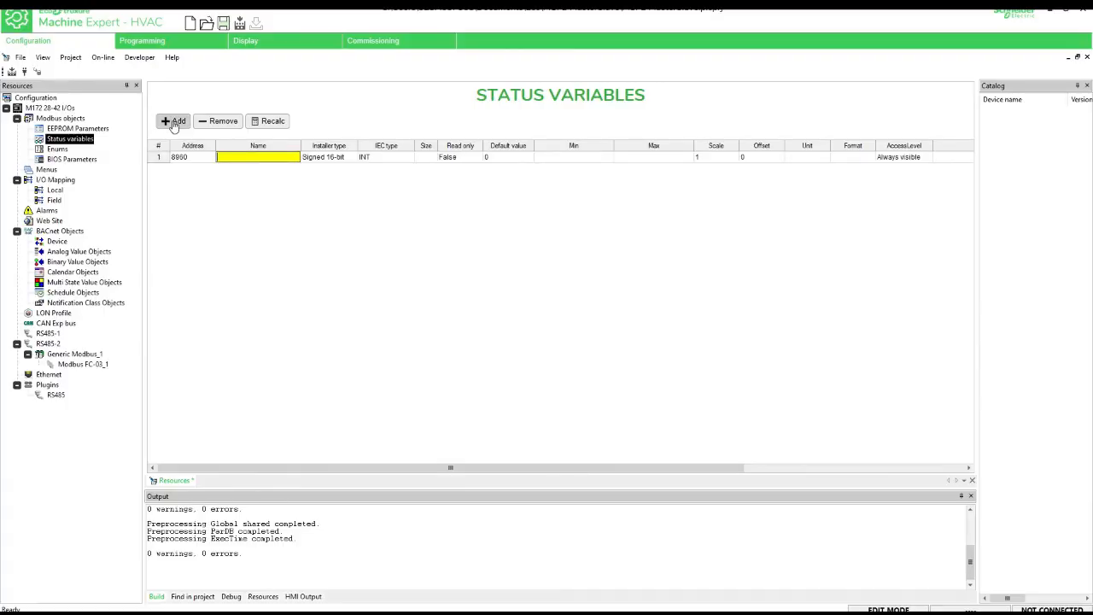
{"action": "type", "text": "iReadHReg1"}
{"action": "key", "text": "Return"}
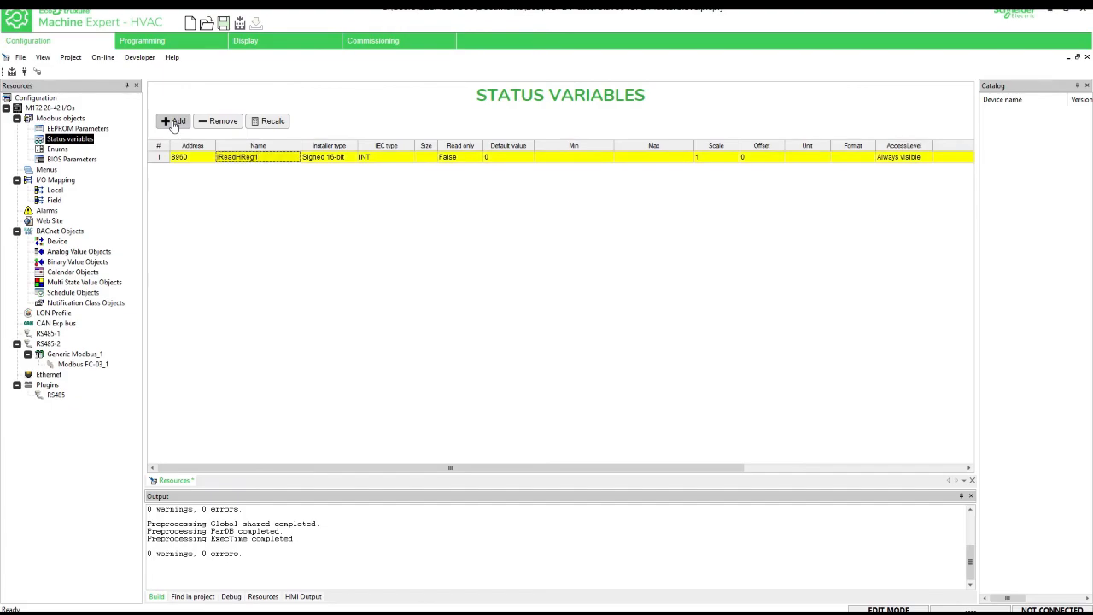
{"action": "left_click", "coordinate": [175, 122]}
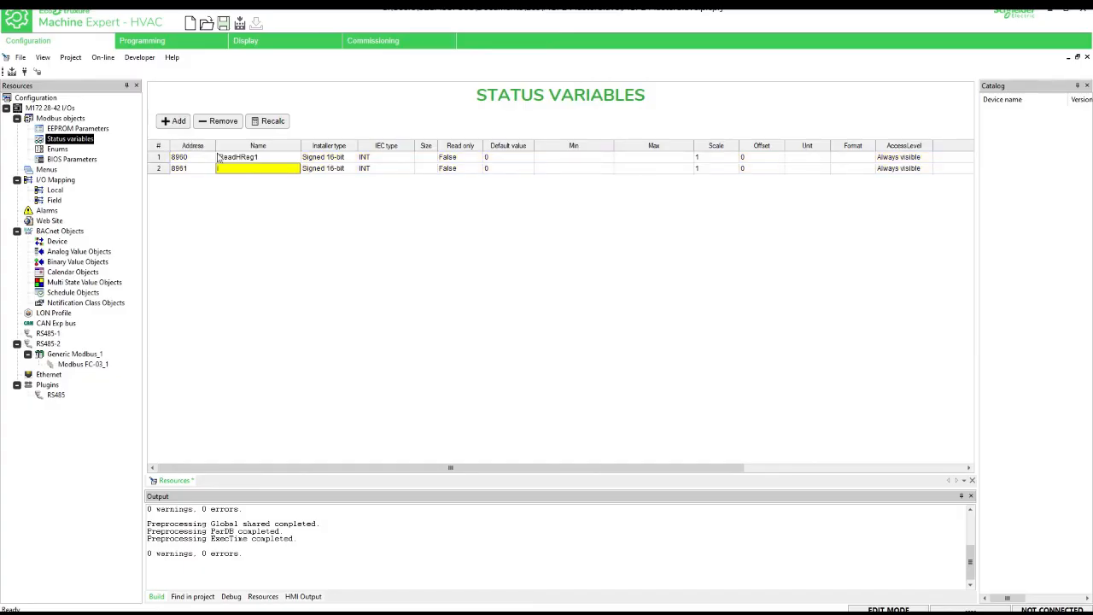
{"action": "type", "text": "iReadHReg2"}
{"action": "key", "text": "Return"}
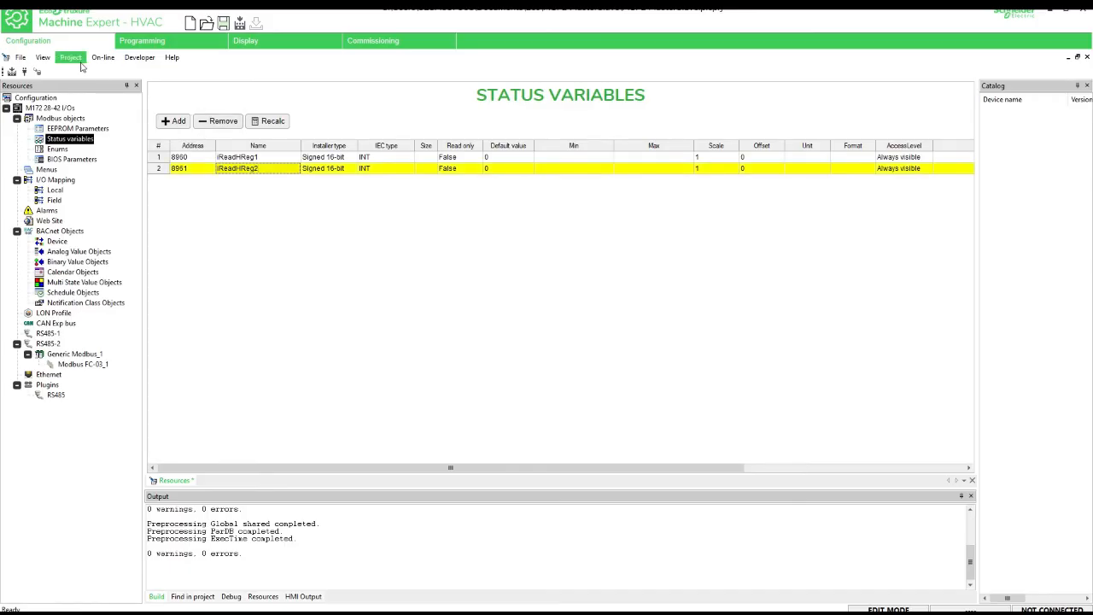
{"action": "left_click", "coordinate": [223, 25]}
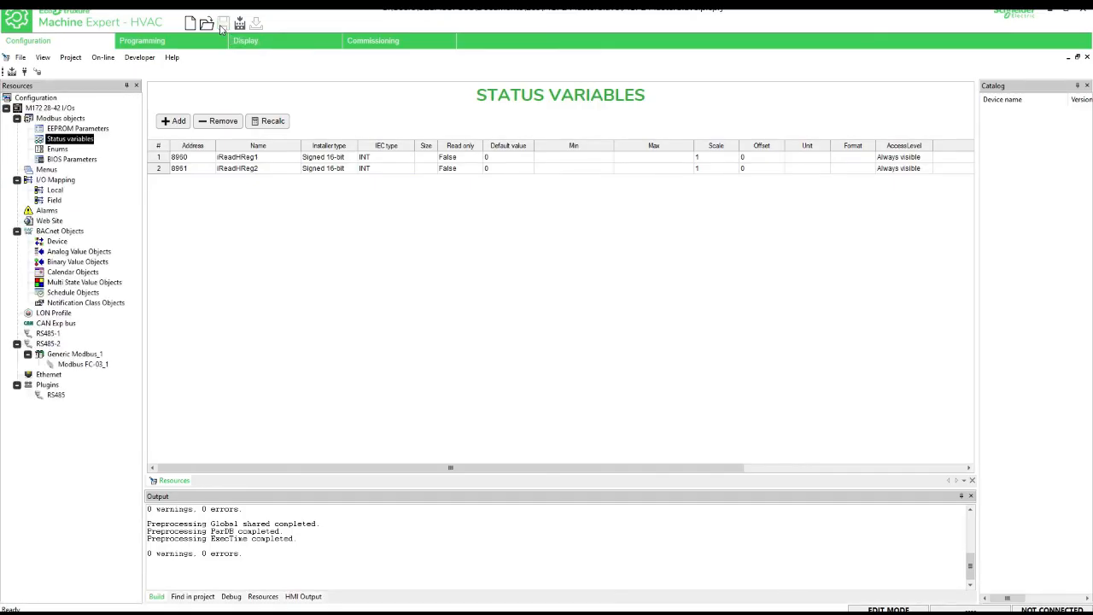
Assign the variable iReadHReg1 to the first holding register of the Modbus FC-03 function
{"action": "left_click", "coordinate": [103, 367]}
{"action": "left_click", "coordinate": [253, 124]}
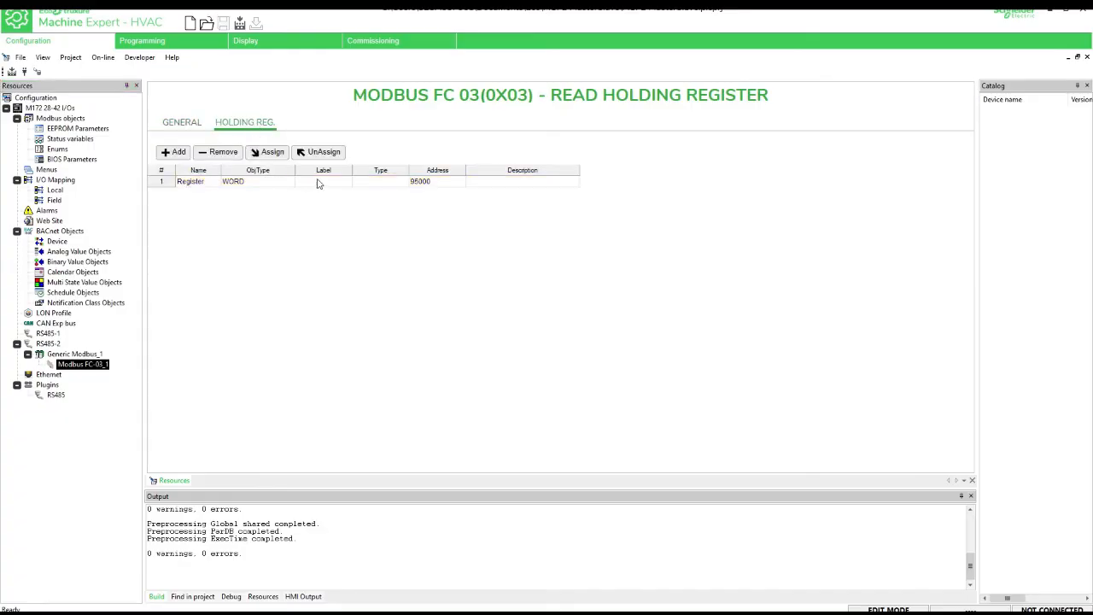
{"action": "left_click", "coordinate": [276, 181]}
{"action": "left_click", "coordinate": [270, 152]}
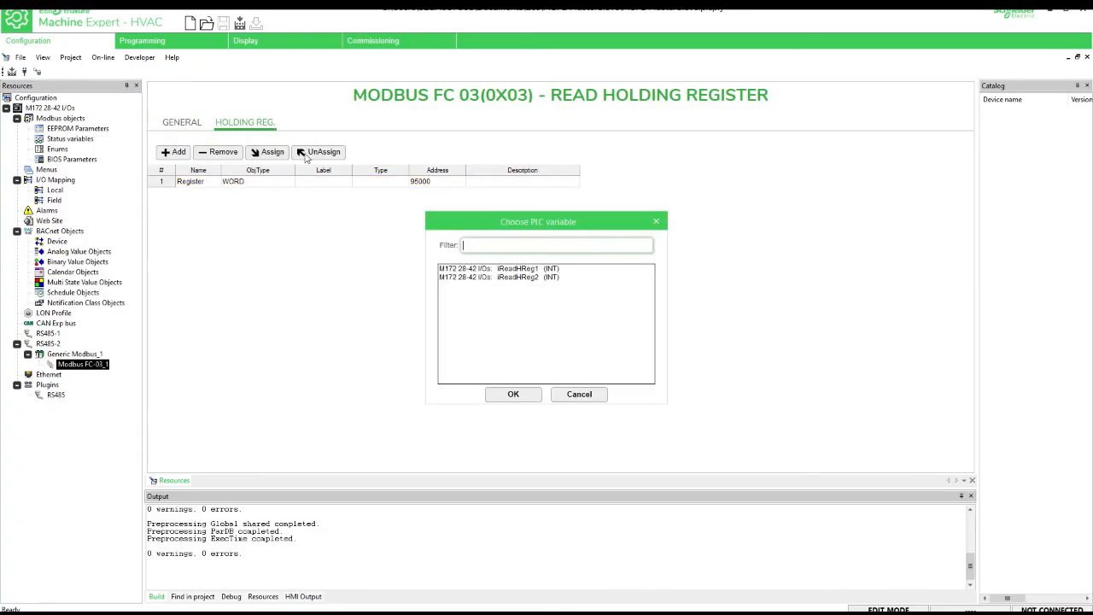
{"action": "left_click", "coordinate": [495, 269]}
{"action": "left_click", "coordinate": [513, 394]}
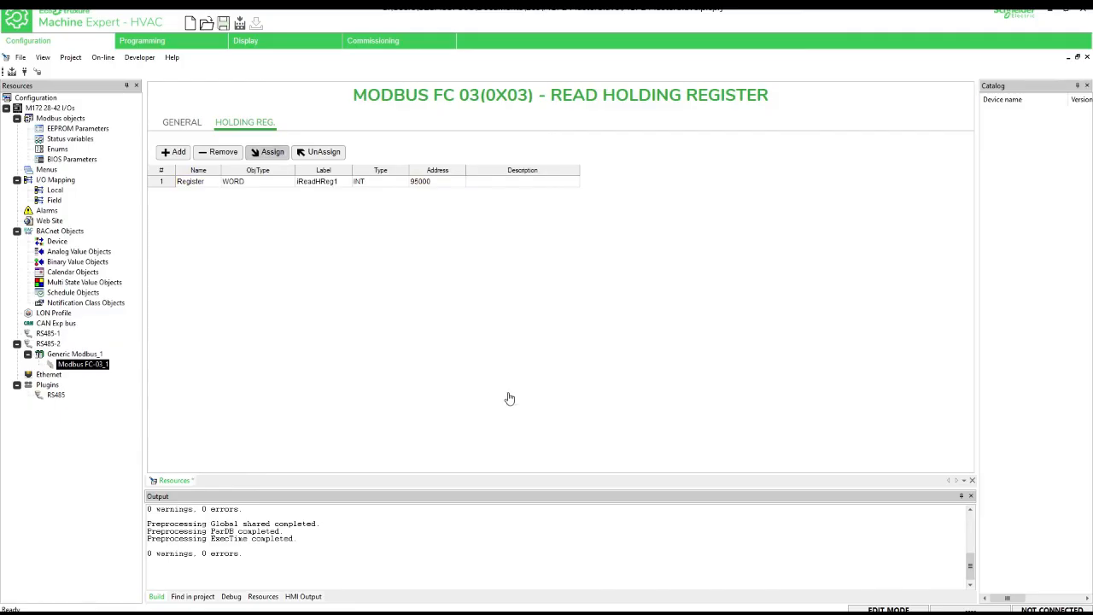
Add a second holding register to the FC-03 function, assign iReadHReg2 to it, and save the project
{"action": "left_click", "coordinate": [173, 152]}
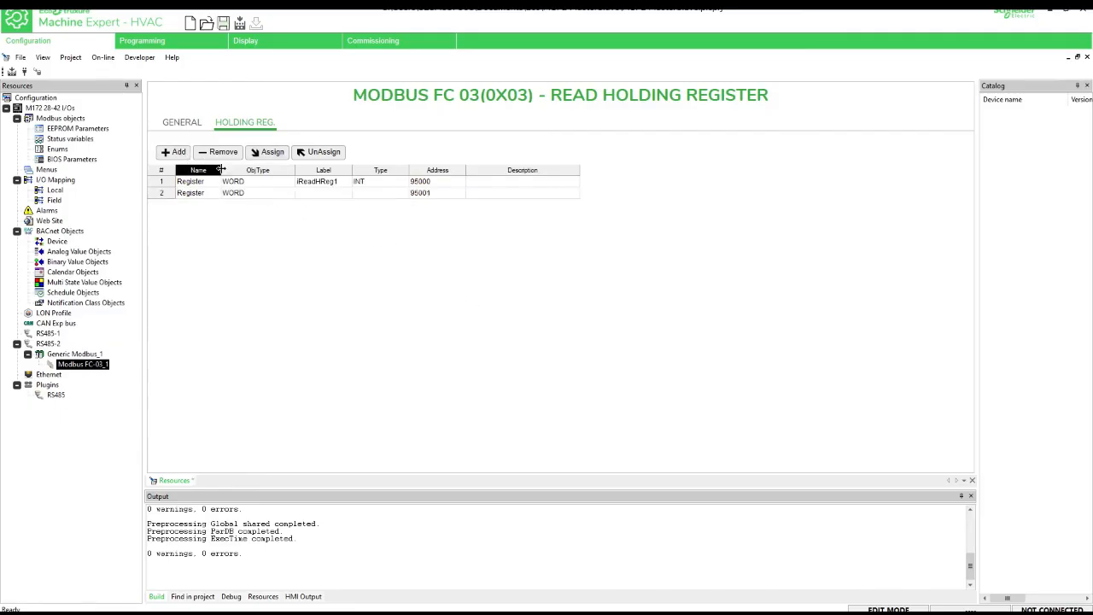
{"action": "left_click", "coordinate": [276, 193]}
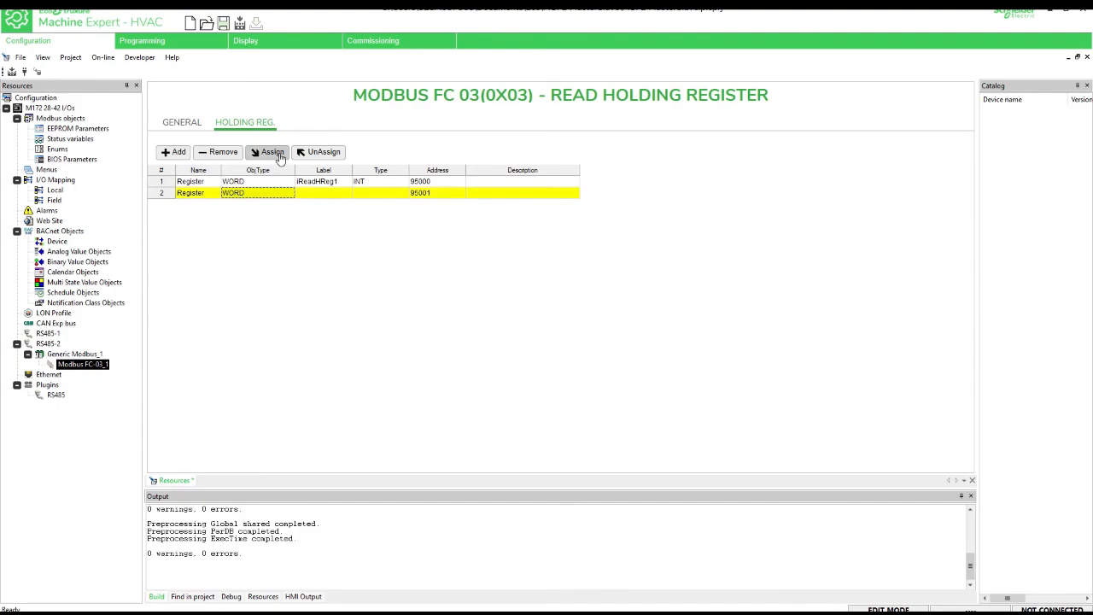
{"action": "left_click", "coordinate": [277, 155]}
{"action": "left_click", "coordinate": [460, 277]}
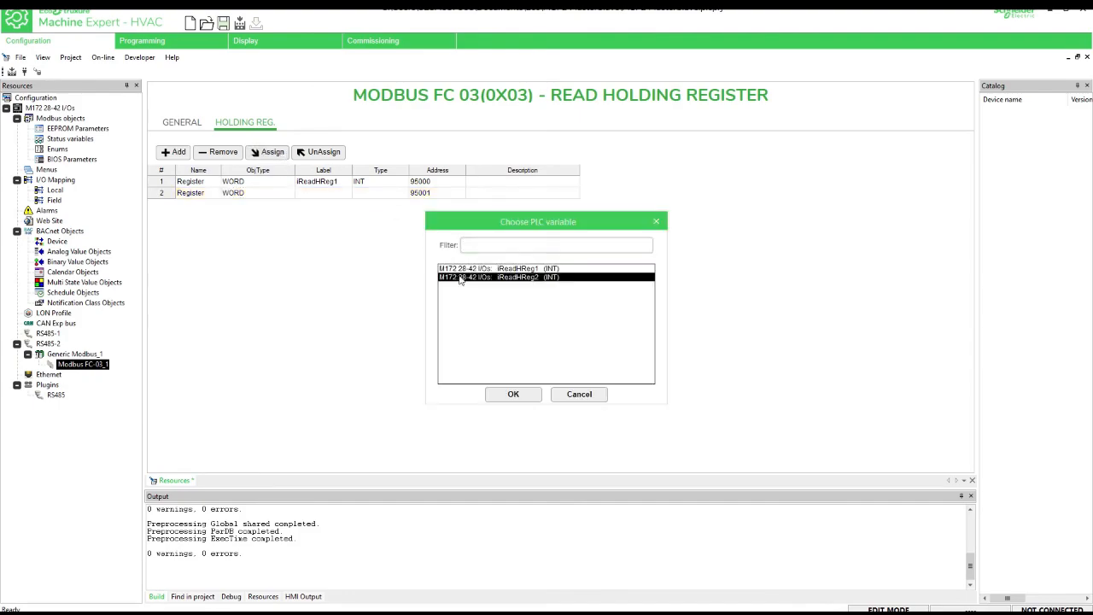
{"action": "left_click", "coordinate": [513, 394]}
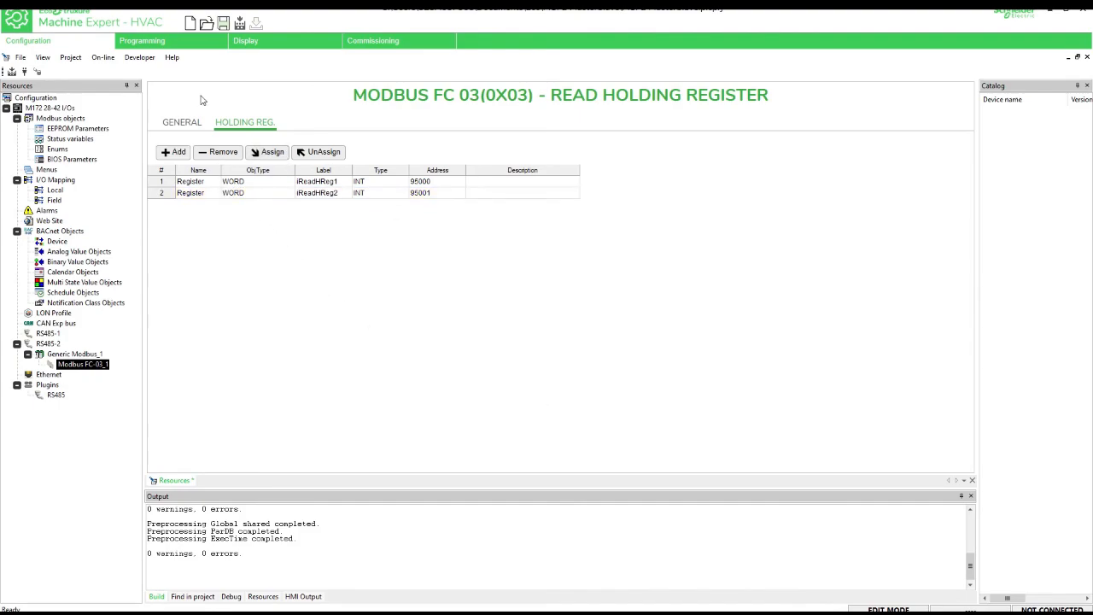
{"action": "left_click", "coordinate": [224, 23]}
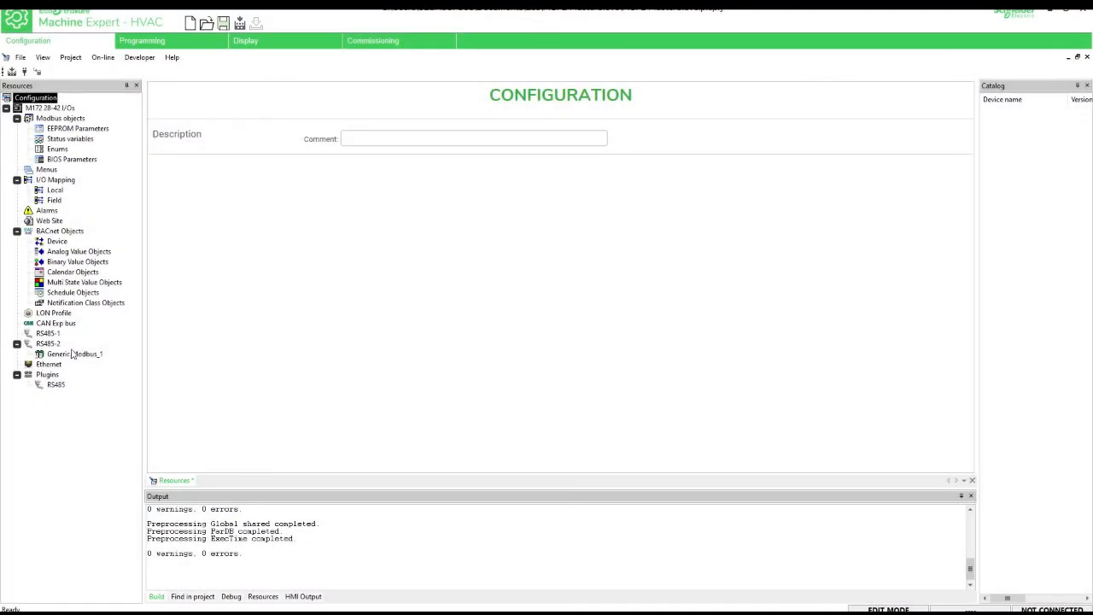
Add the Modbus FC-16 and Modbus FC-03 functions to the Generic Modbus node on RS485-2
{"action": "left_click", "coordinate": [77, 353]}
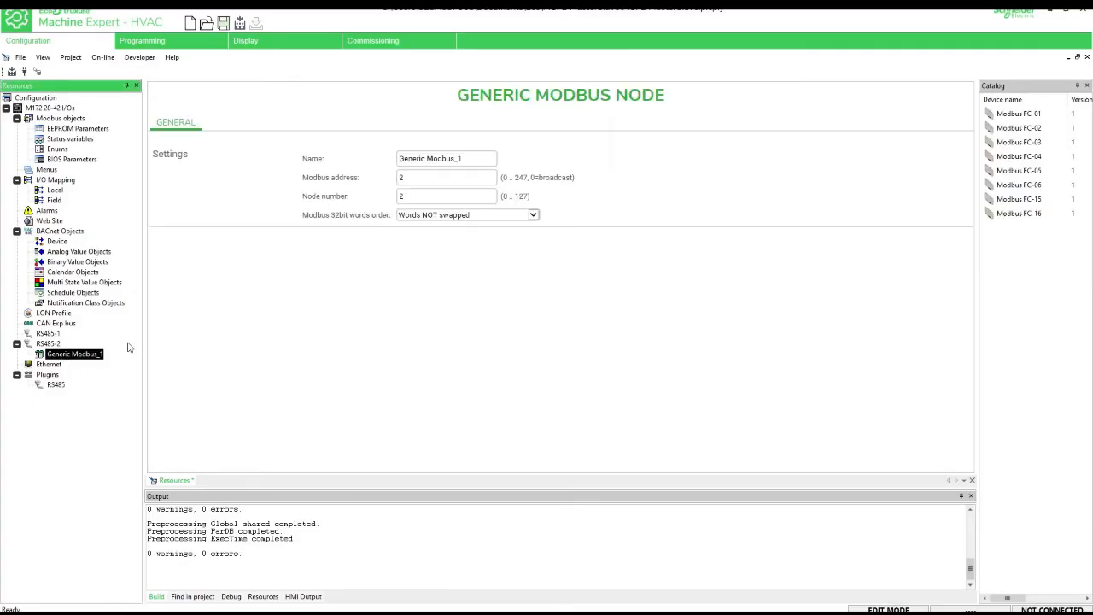
{"action": "left_click_drag", "start_coordinate": [1032, 215], "coordinate": [85, 363]}
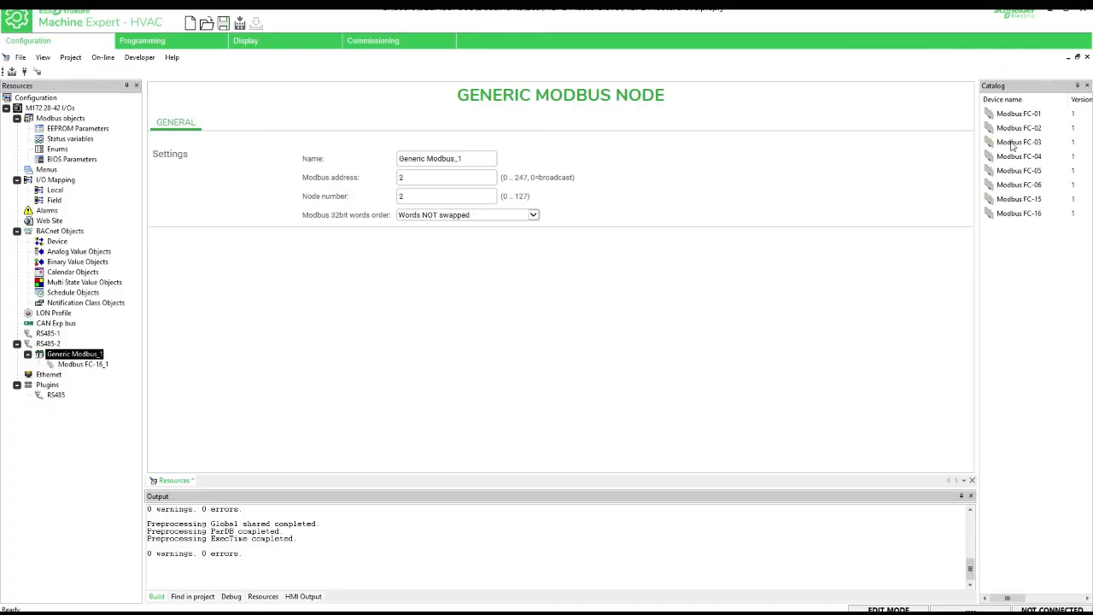
{"action": "left_click_drag", "start_coordinate": [1011, 144], "coordinate": [76, 357]}
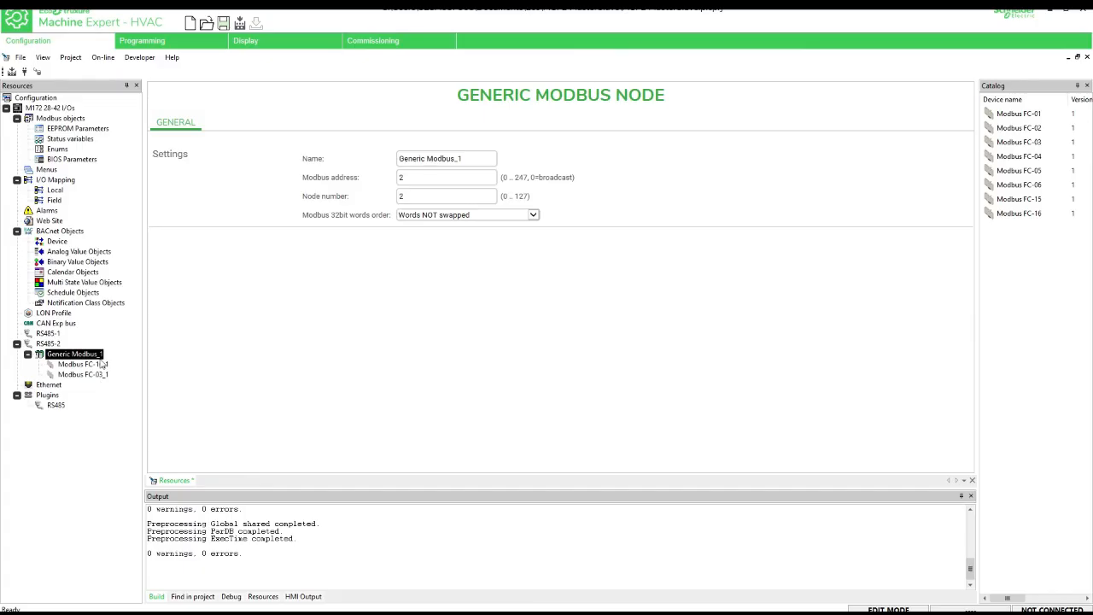
Set the FC-16 Write Multiple Register start address to 5000 and assign iReadHReg1 to its register
{"action": "left_click", "coordinate": [99, 365]}
{"action": "left_click", "coordinate": [417, 159]}
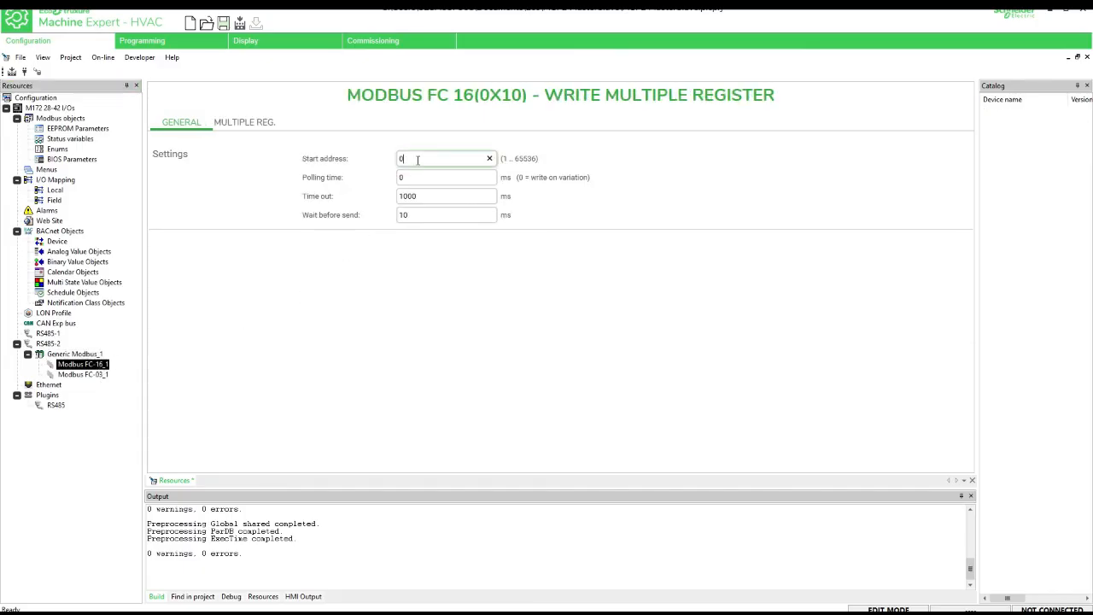
{"action": "type", "text": "5000"}
{"action": "left_click", "coordinate": [245, 124]}
{"action": "left_click", "coordinate": [268, 152]}
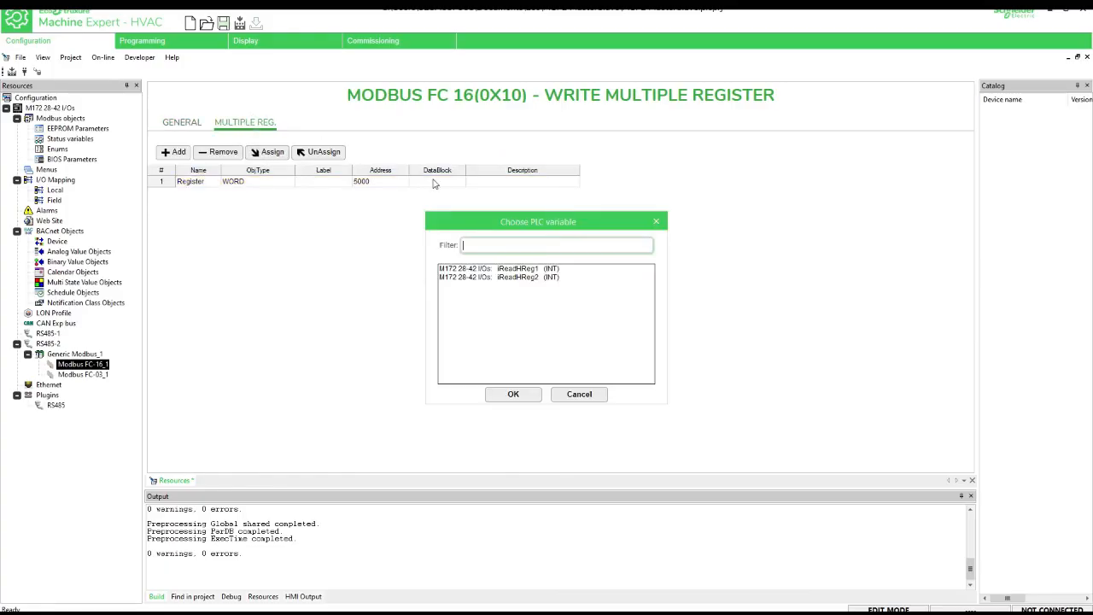
{"action": "left_click", "coordinate": [476, 270]}
{"action": "left_click", "coordinate": [513, 393]}
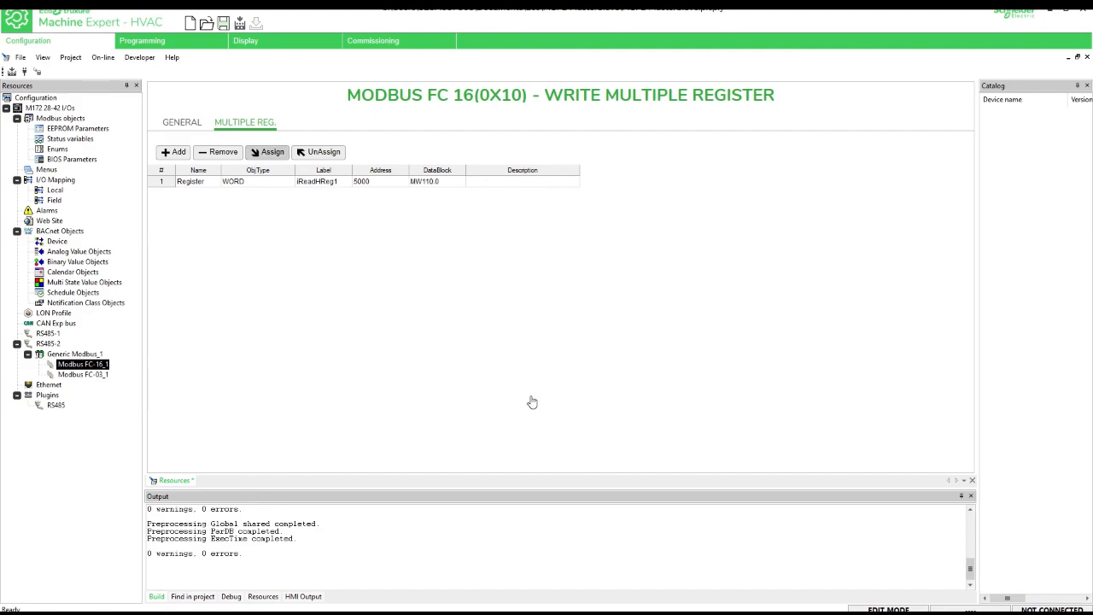
Set the FC-03 Read Holding Register start address to 5000 and choose iReadHReg1 as its register's variable
{"action": "left_click", "coordinate": [90, 377]}
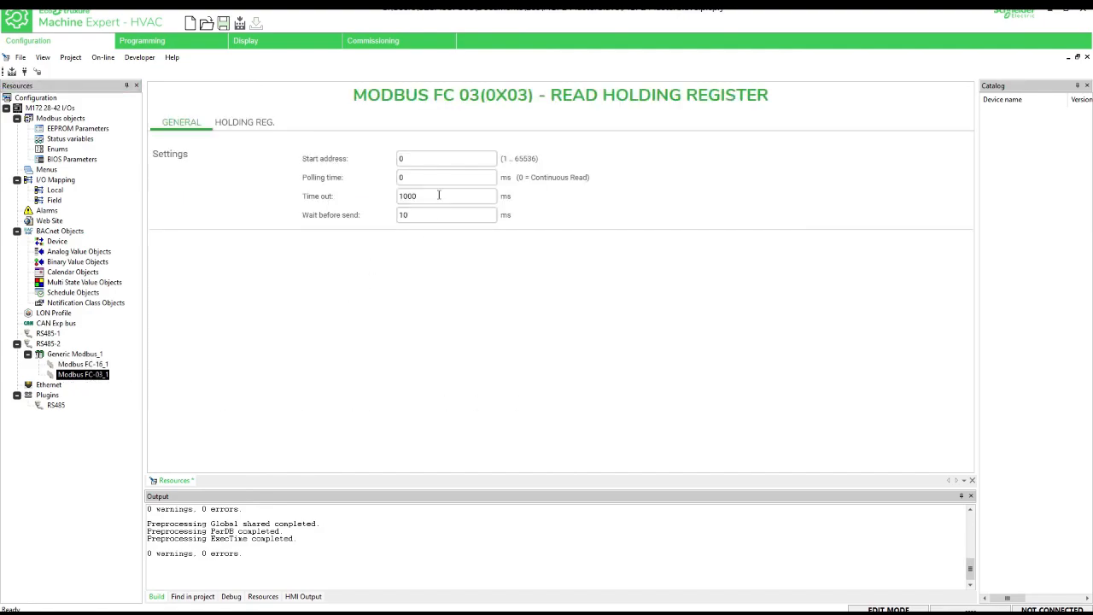
{"action": "left_click", "coordinate": [448, 161]}
{"action": "type", "text": "5000"}
{"action": "left_click", "coordinate": [275, 123]}
{"action": "left_click", "coordinate": [271, 151]}
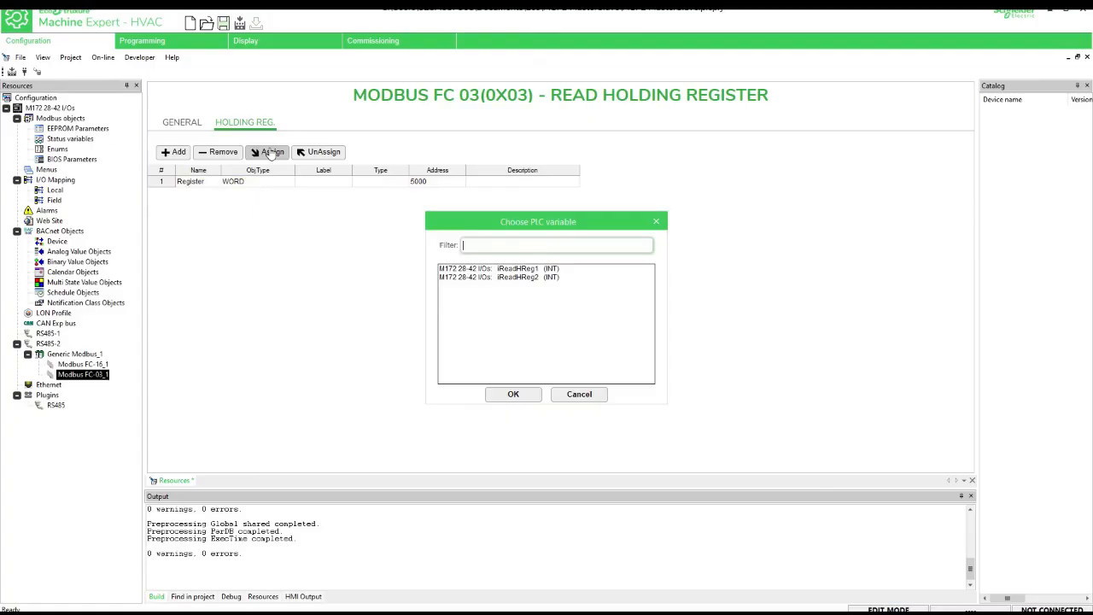
{"action": "left_click", "coordinate": [479, 269]}
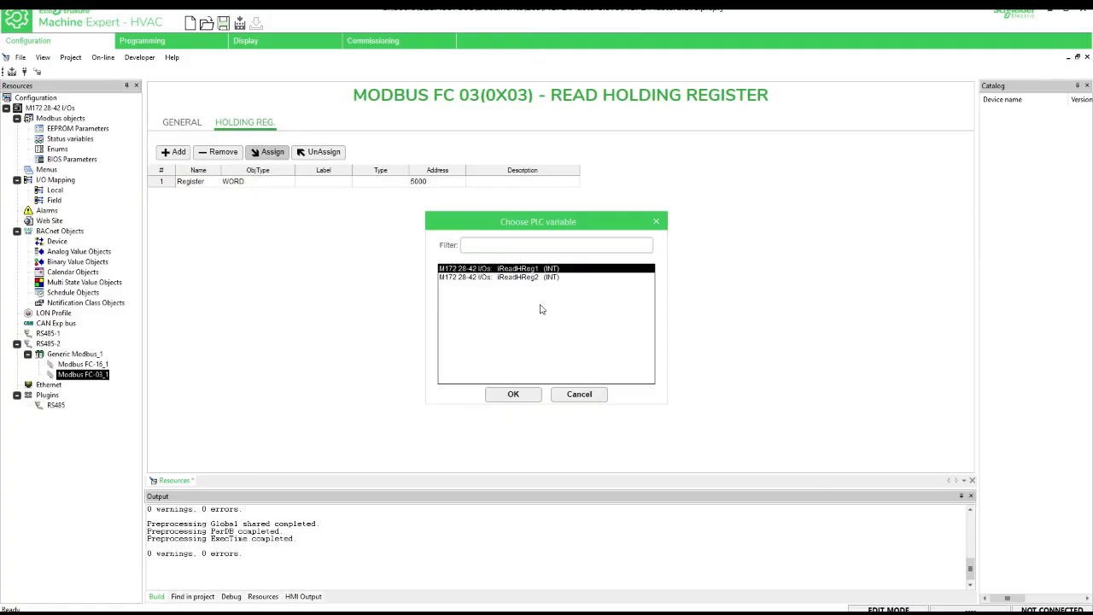